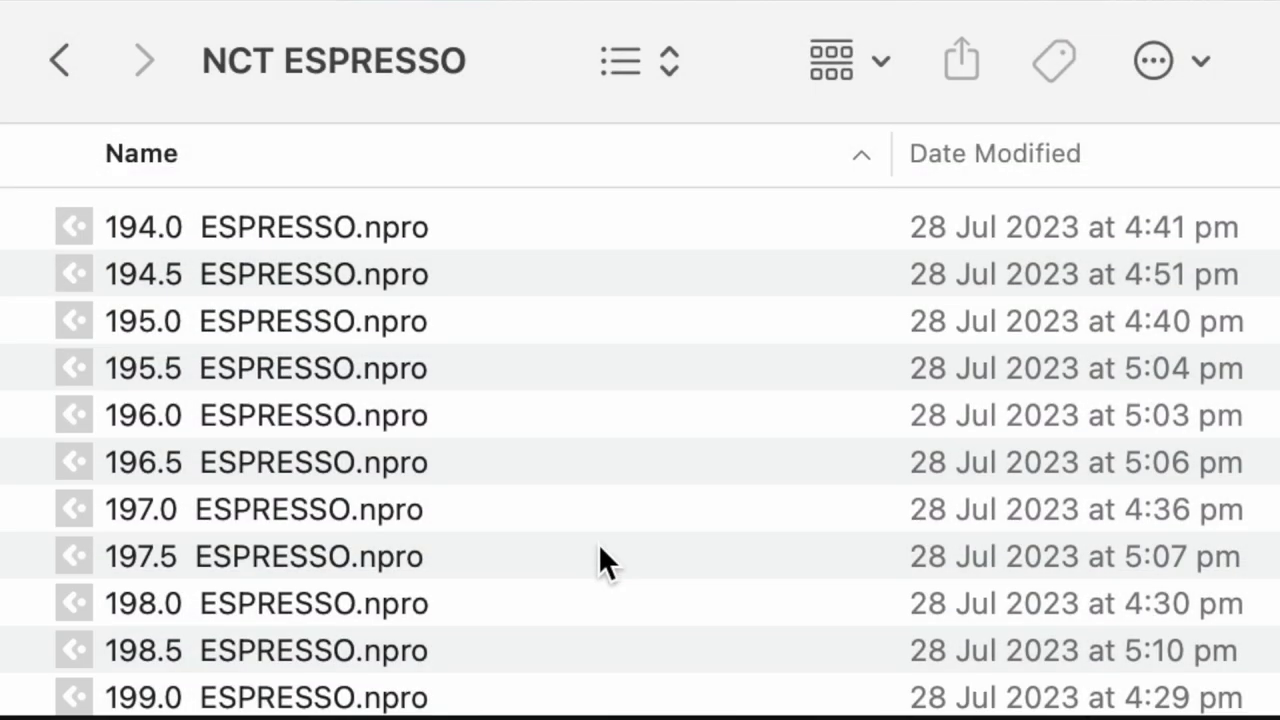
Step: Look through the ESPRESSO roast profile files in the NCT ESPRESSO folder, from 194.0 up to beyond 209.5
scroll(600, 550, down, 3)
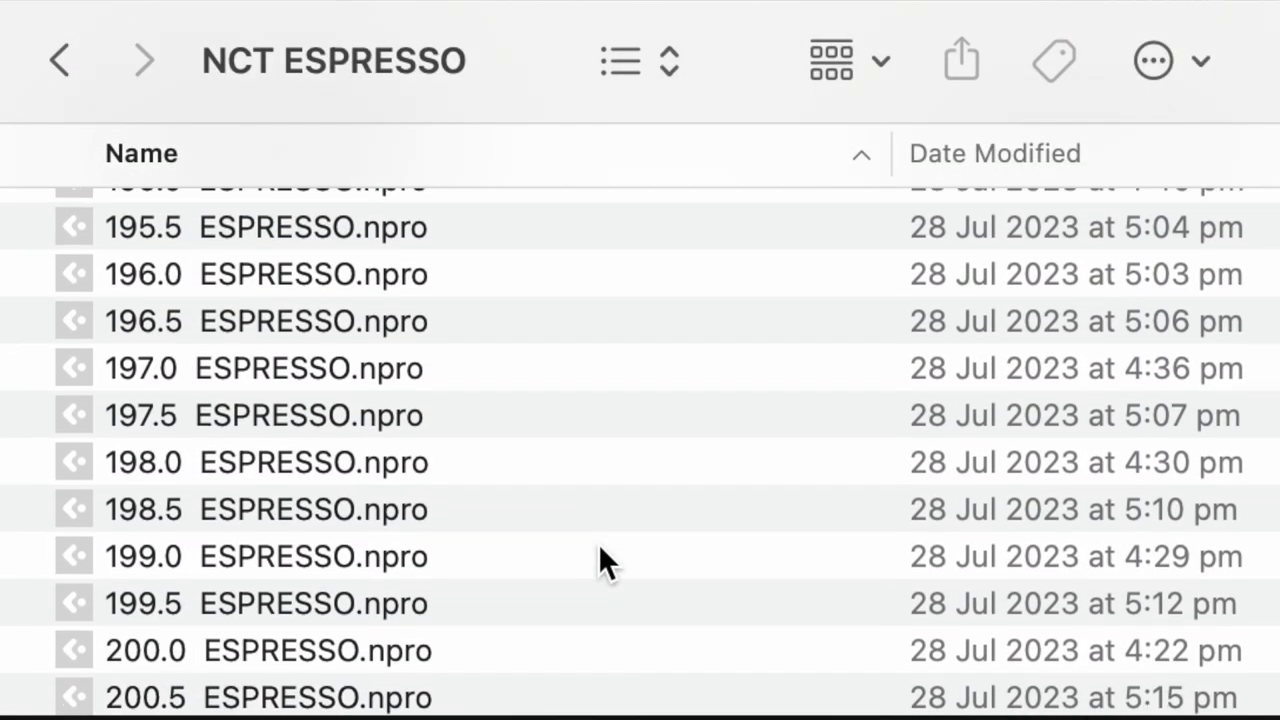
scroll(600, 550, down, 7)
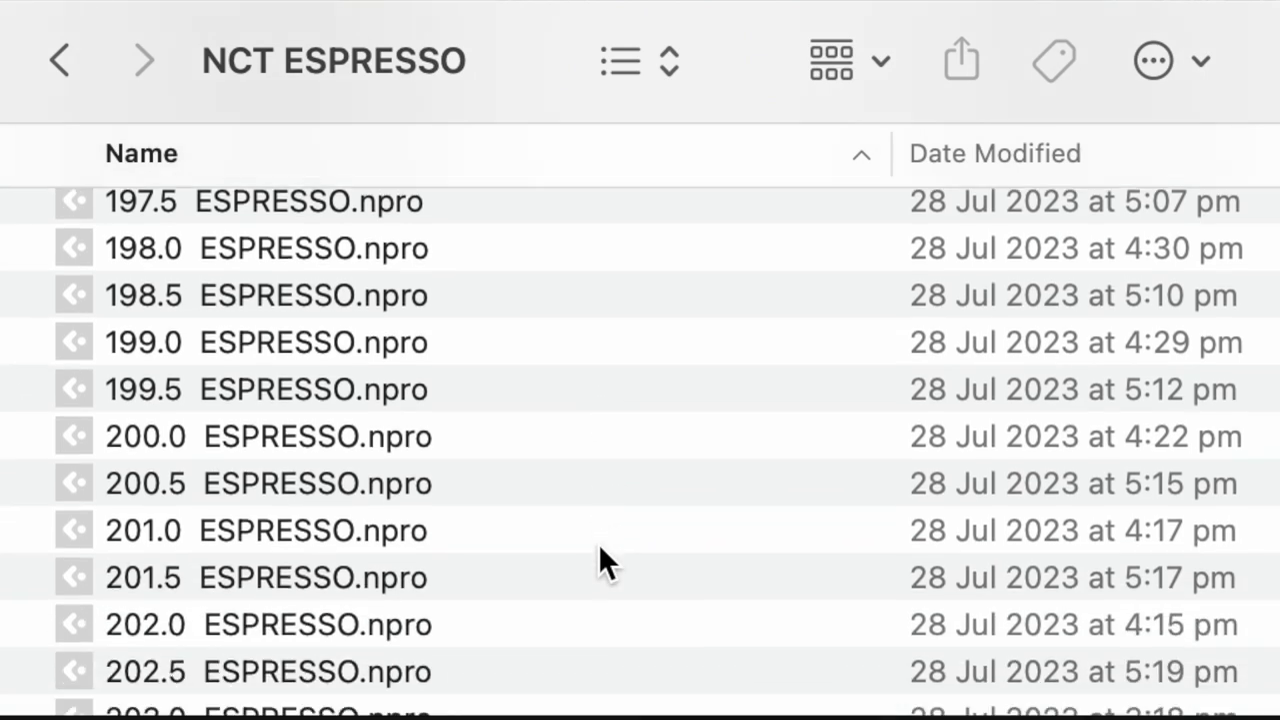
scroll(600, 548, down, 10)
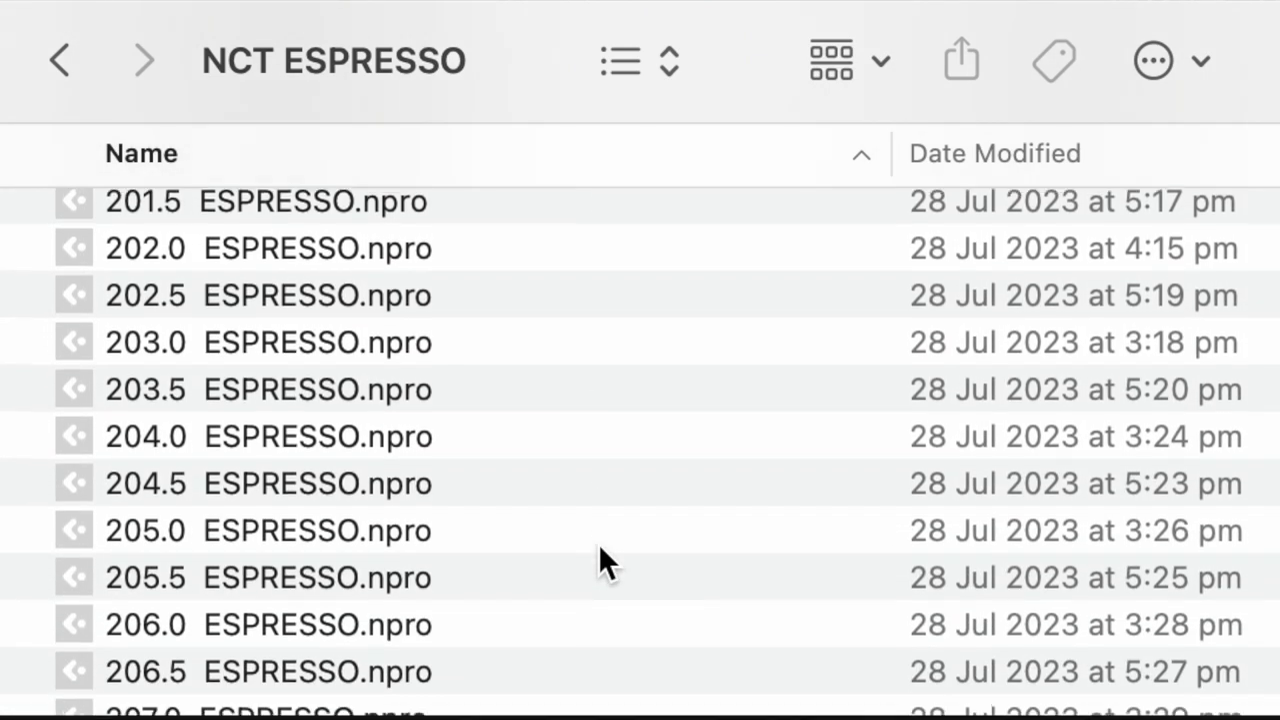
scroll(599, 546, down, 9)
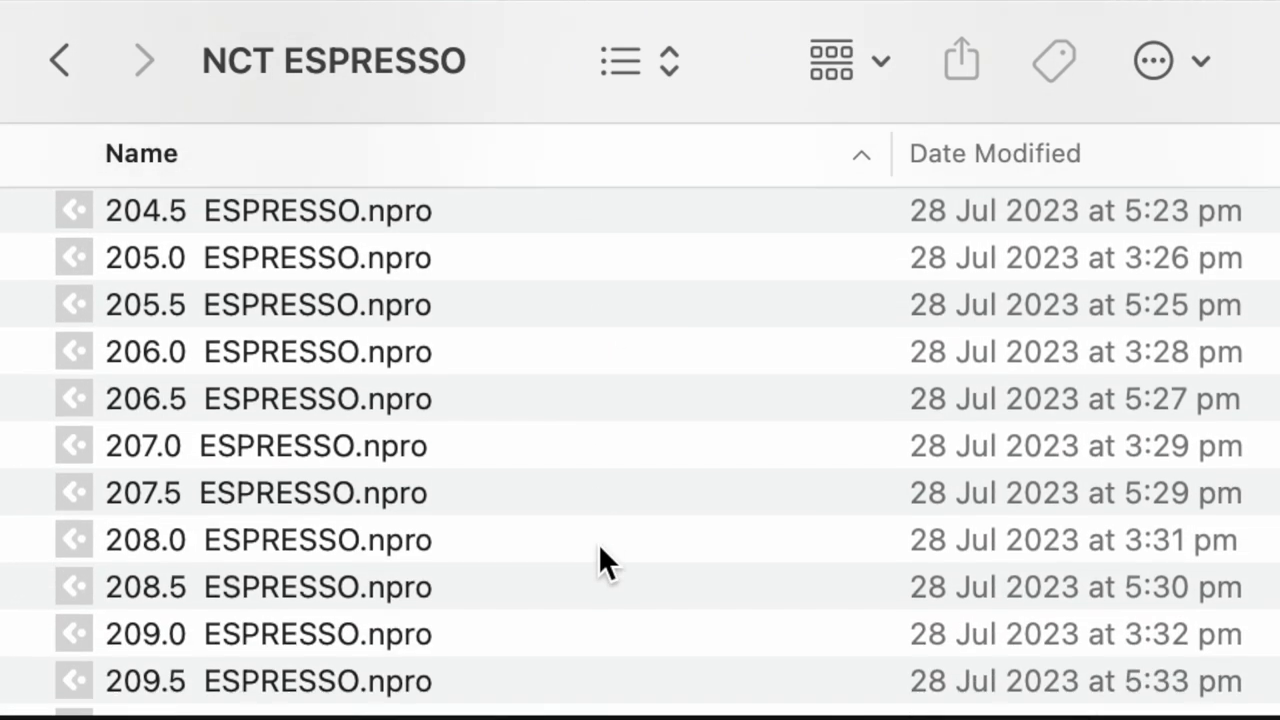
scroll(600, 546, down, 5)
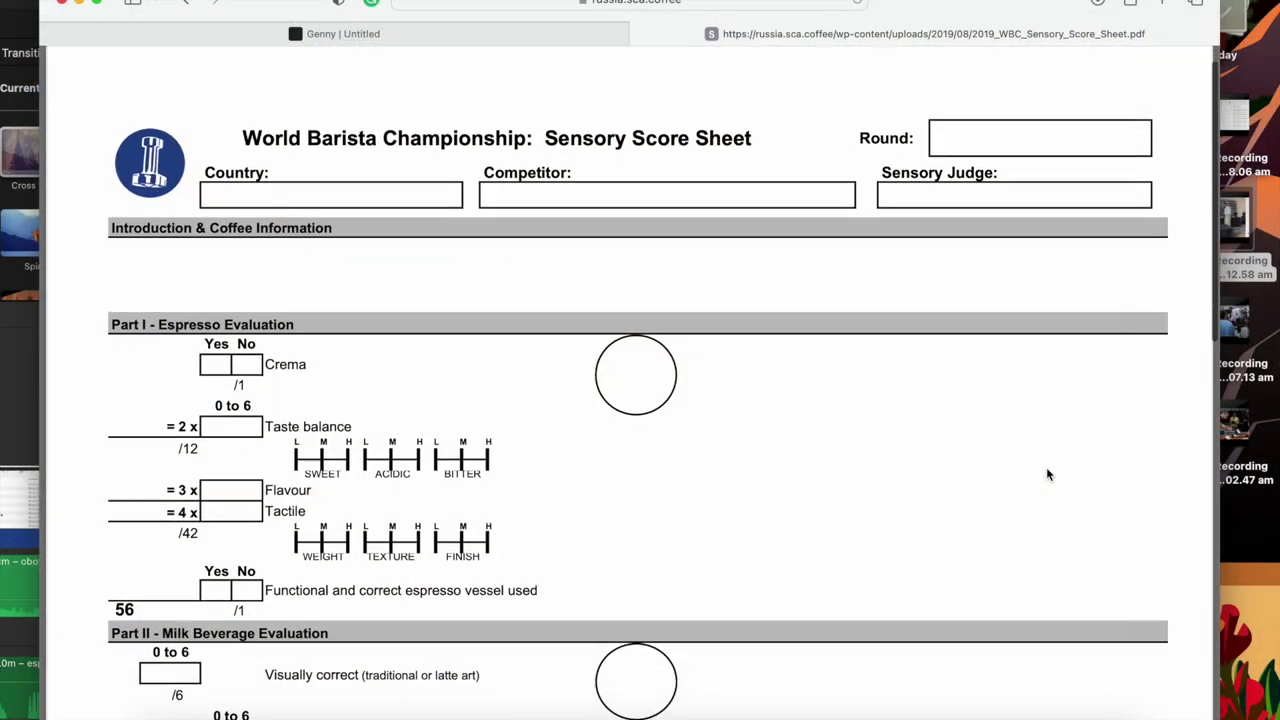
Step: Switch to the browser and review the espresso and milk beverage evaluation sections of the World Barista Championship Sensory Score Sheet
scroll(1047, 475, down, 5)
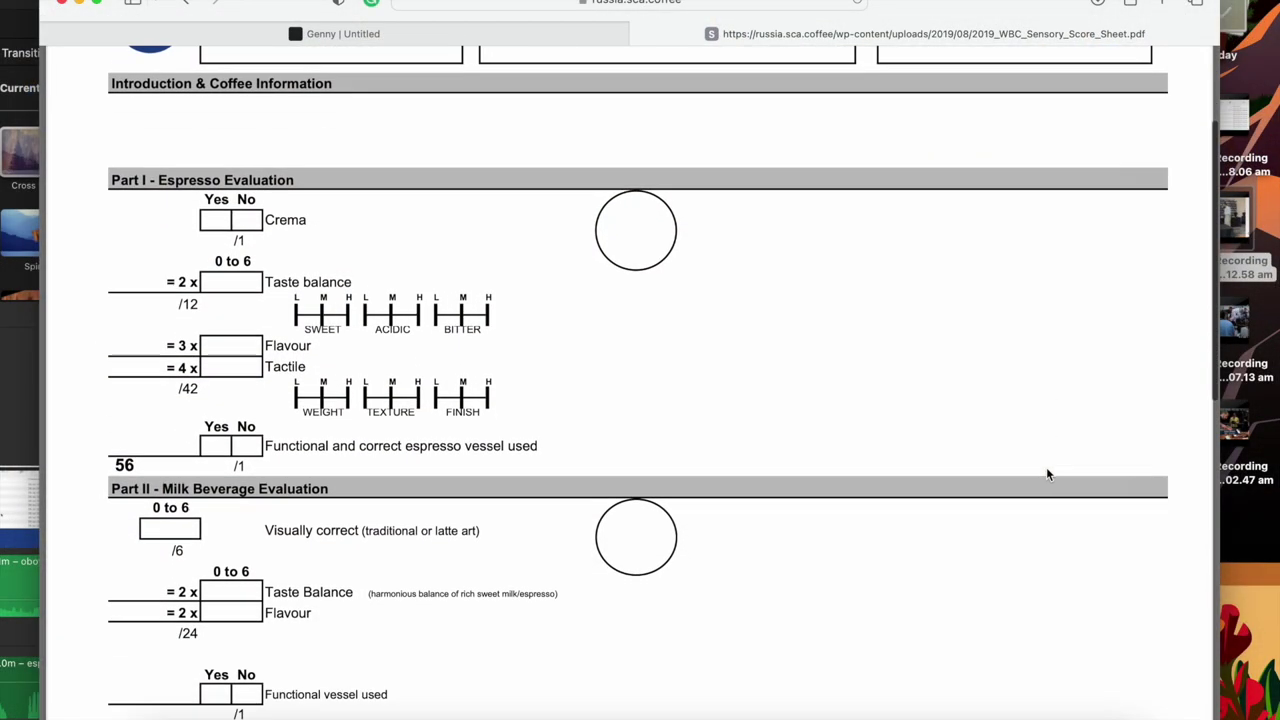
scroll(1047, 478, down, 5)
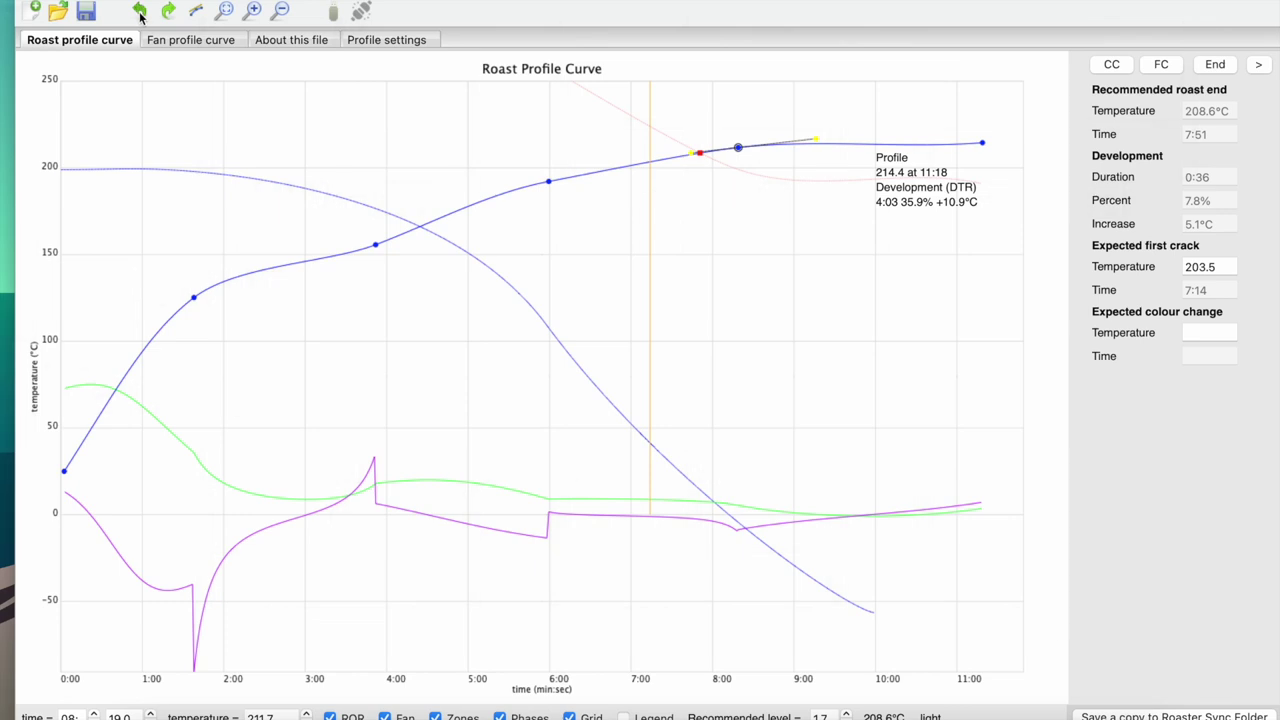
Step: In Link Studio, undo all the recent edits to the roast profile curve's control points
click(141, 13)
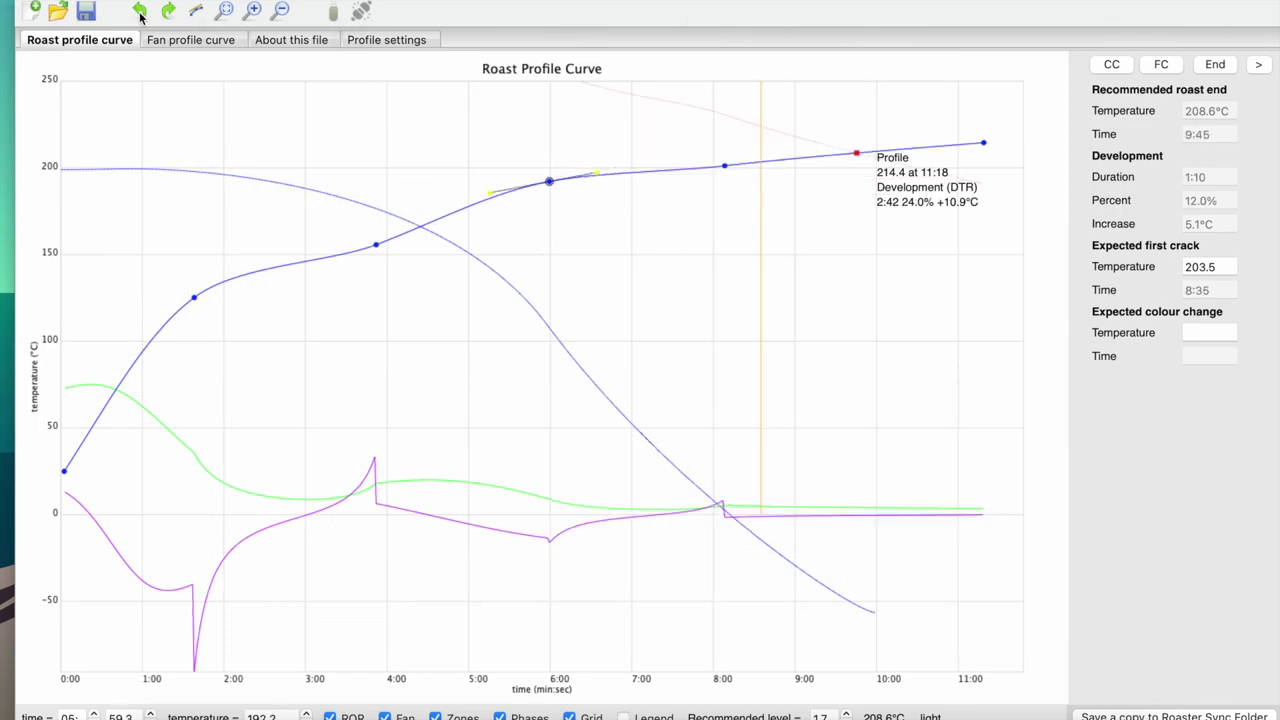
click(141, 13)
click(141, 13)
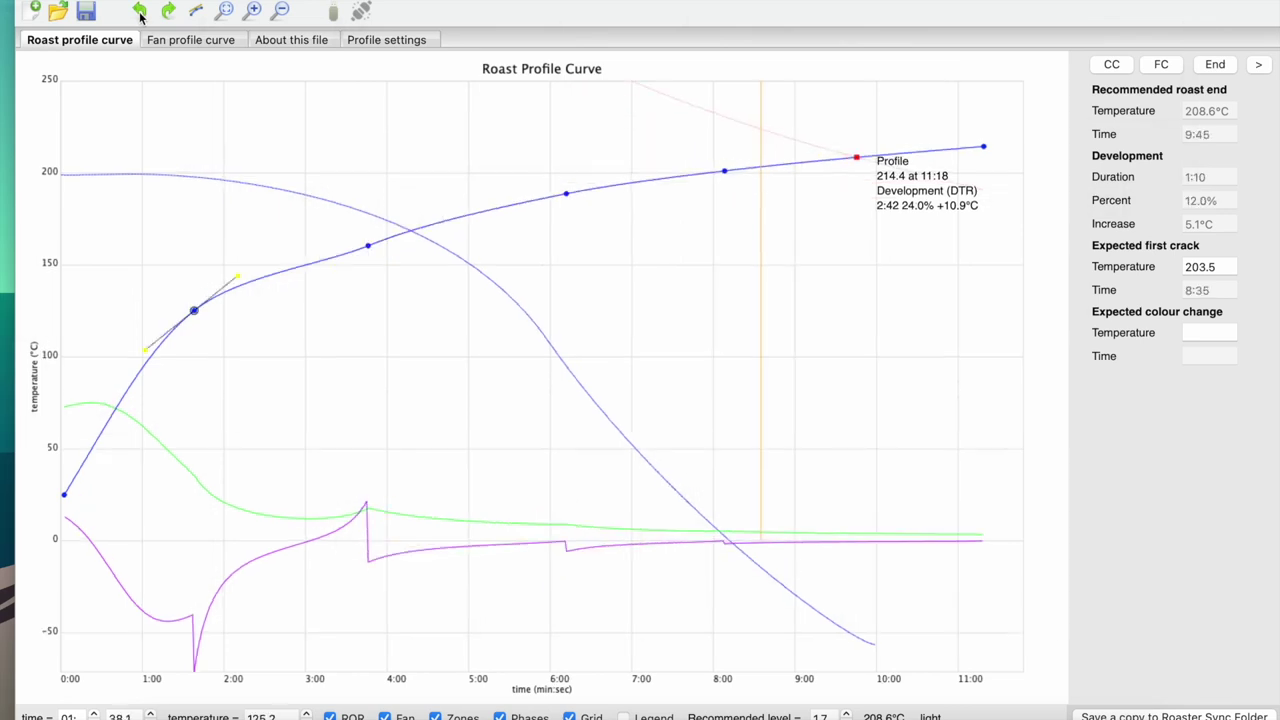
click(141, 13)
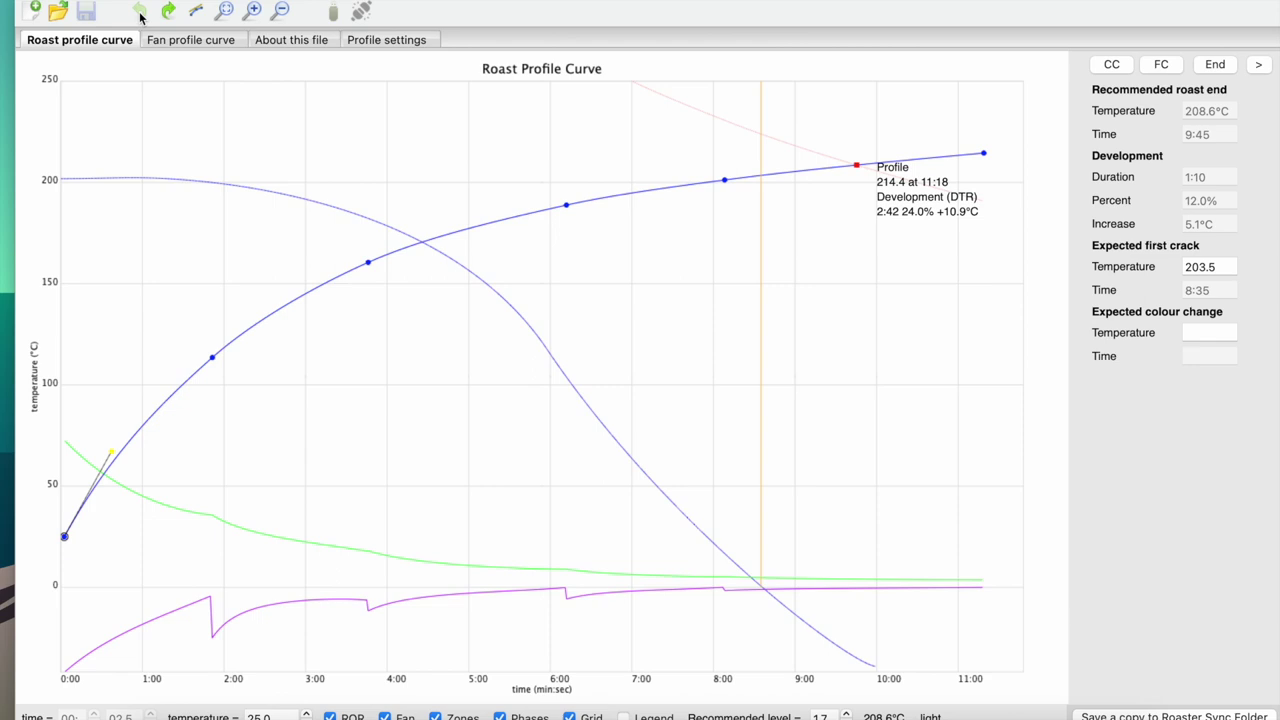
Step: Inspect the roast profile curve's control points near 3:46, 6:11 and 11:18
click(369, 261)
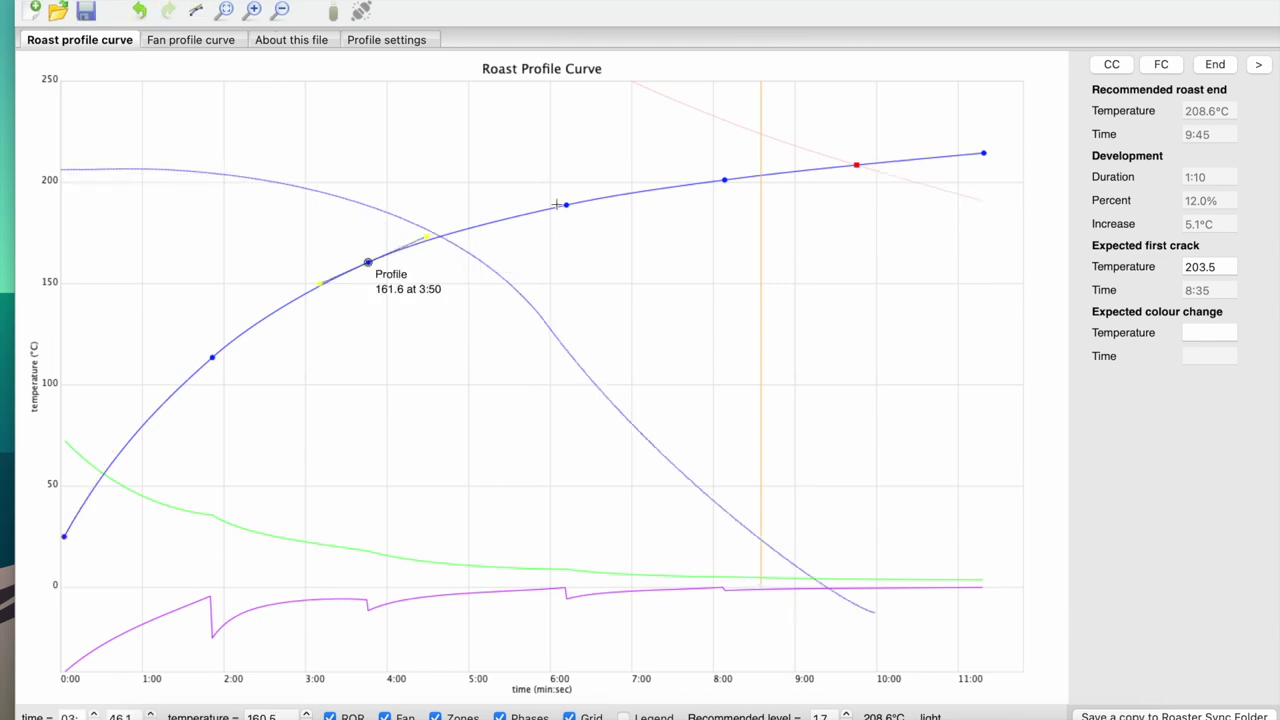
click(565, 204)
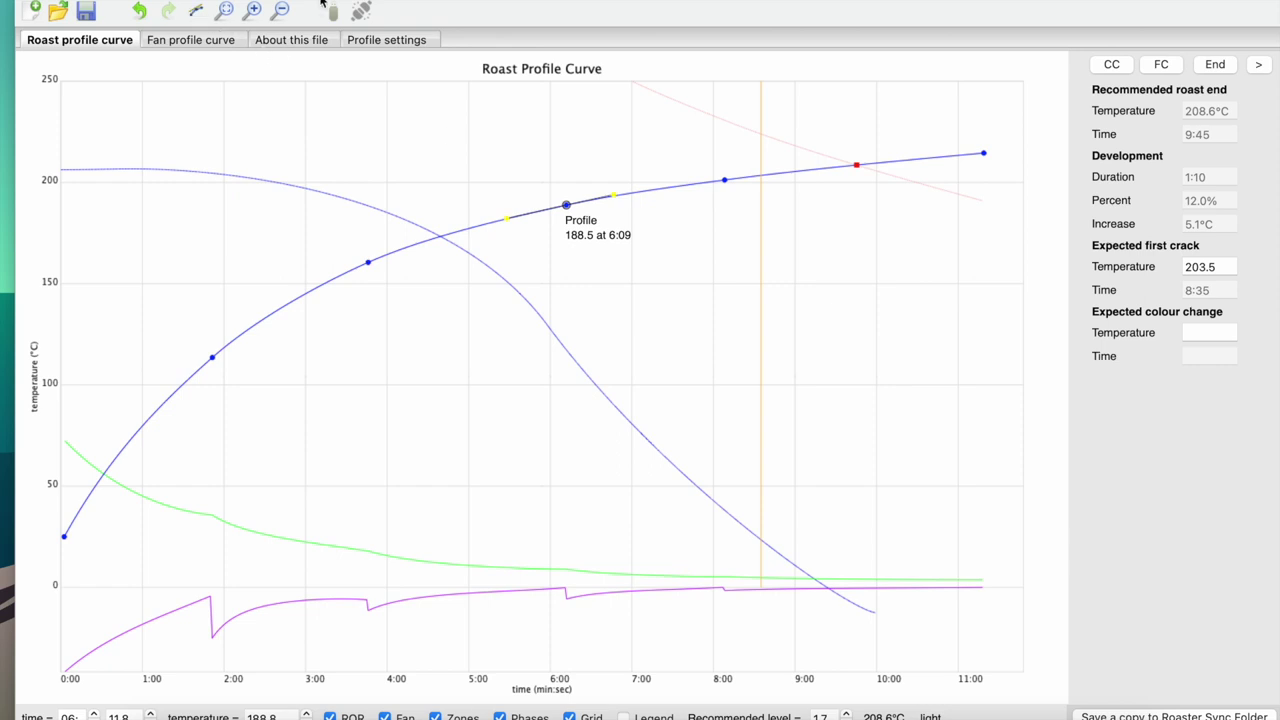
click(983, 154)
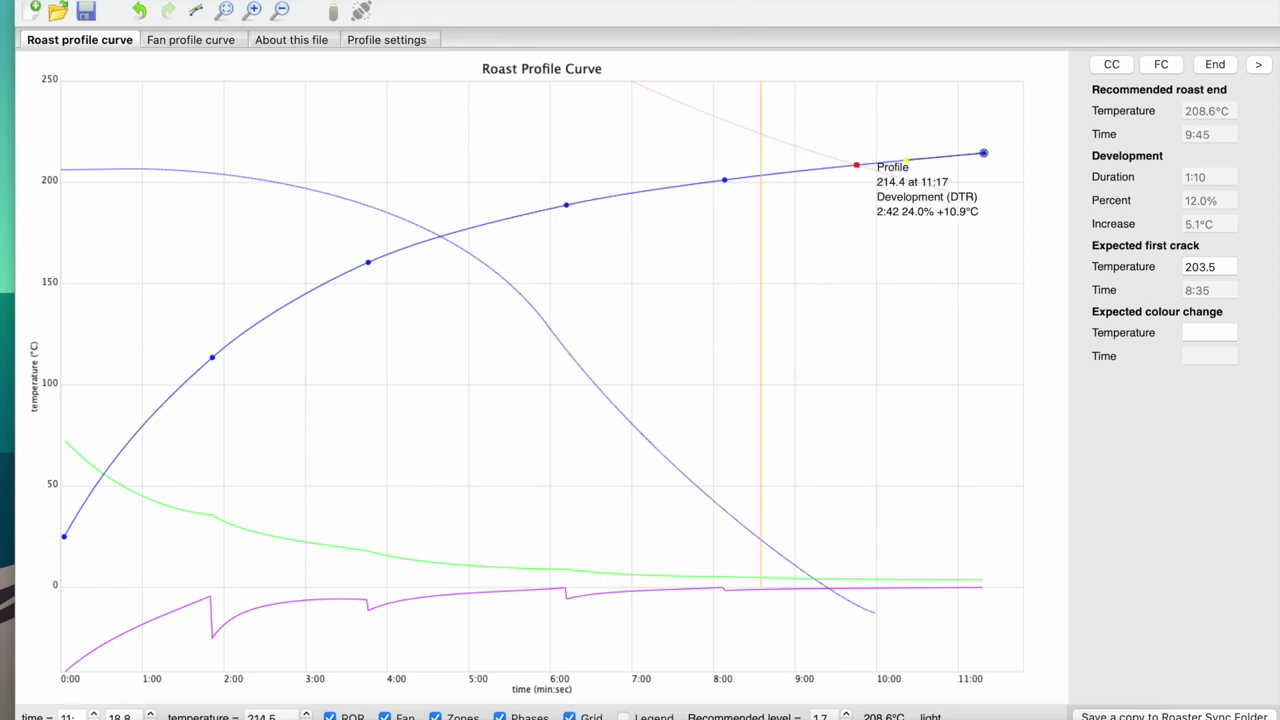
click(566, 205)
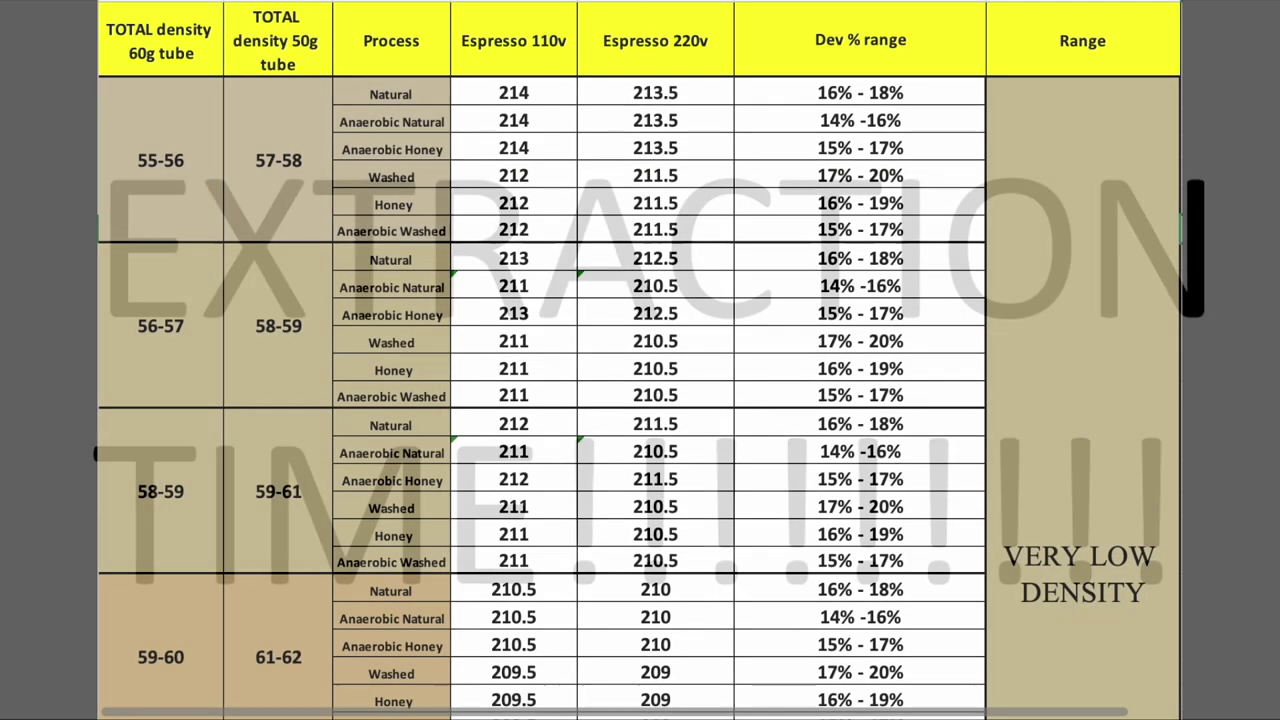
Step: Read through the espresso density table with its process, 110v and 220v profile and development percentage columns
scroll(640, 360, down, 7)
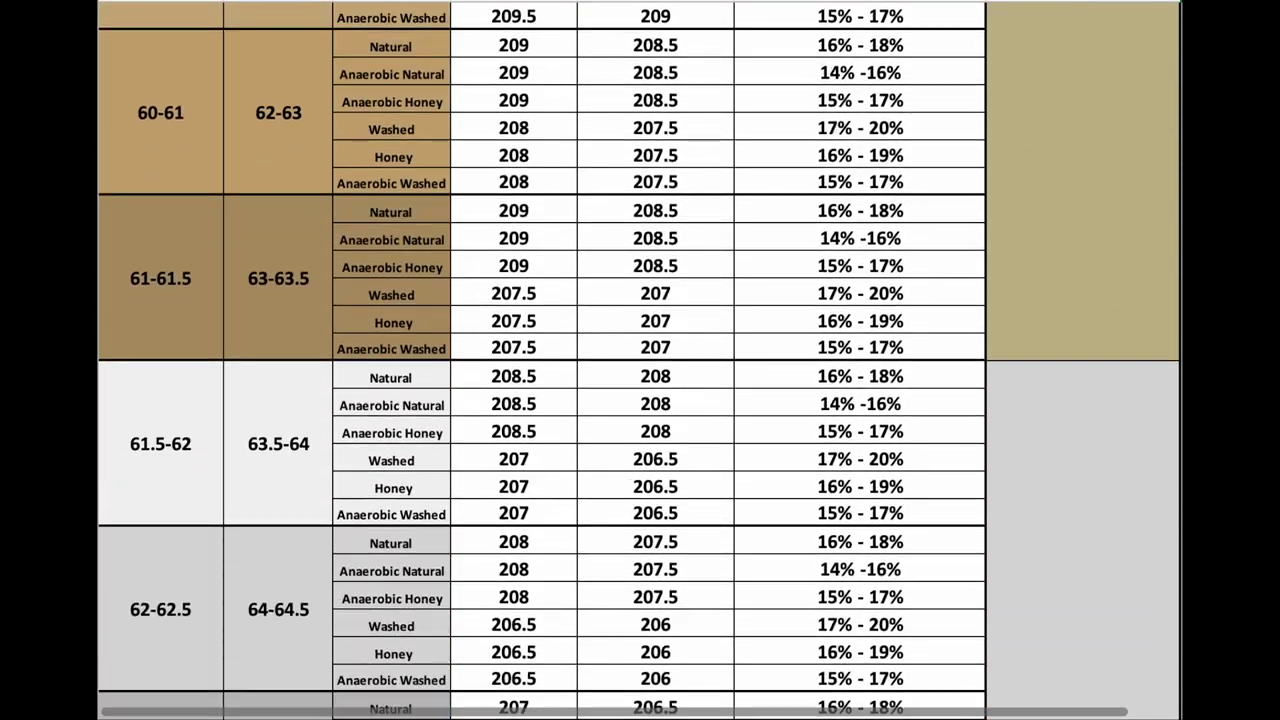
scroll(640, 360, down, 12)
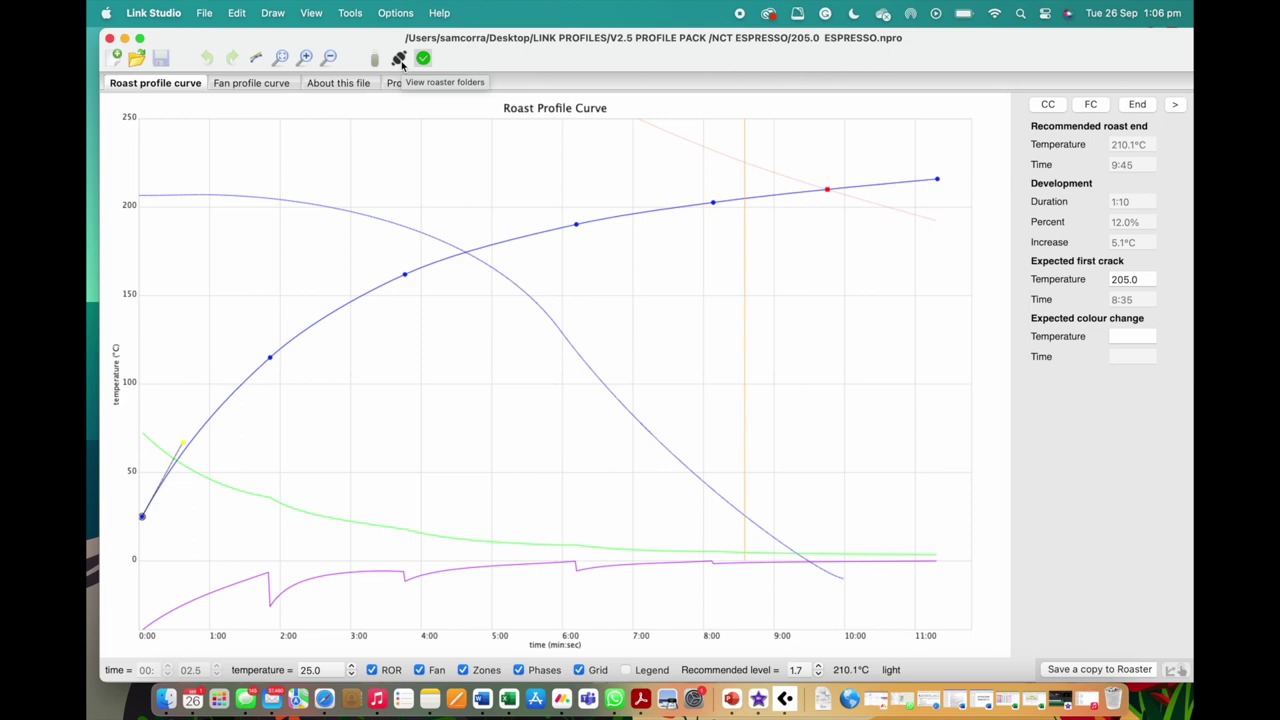
Step: In Link Studio, view the profiles stored on the connected roaster and use the NCT ESPRESSO pack
click(399, 59)
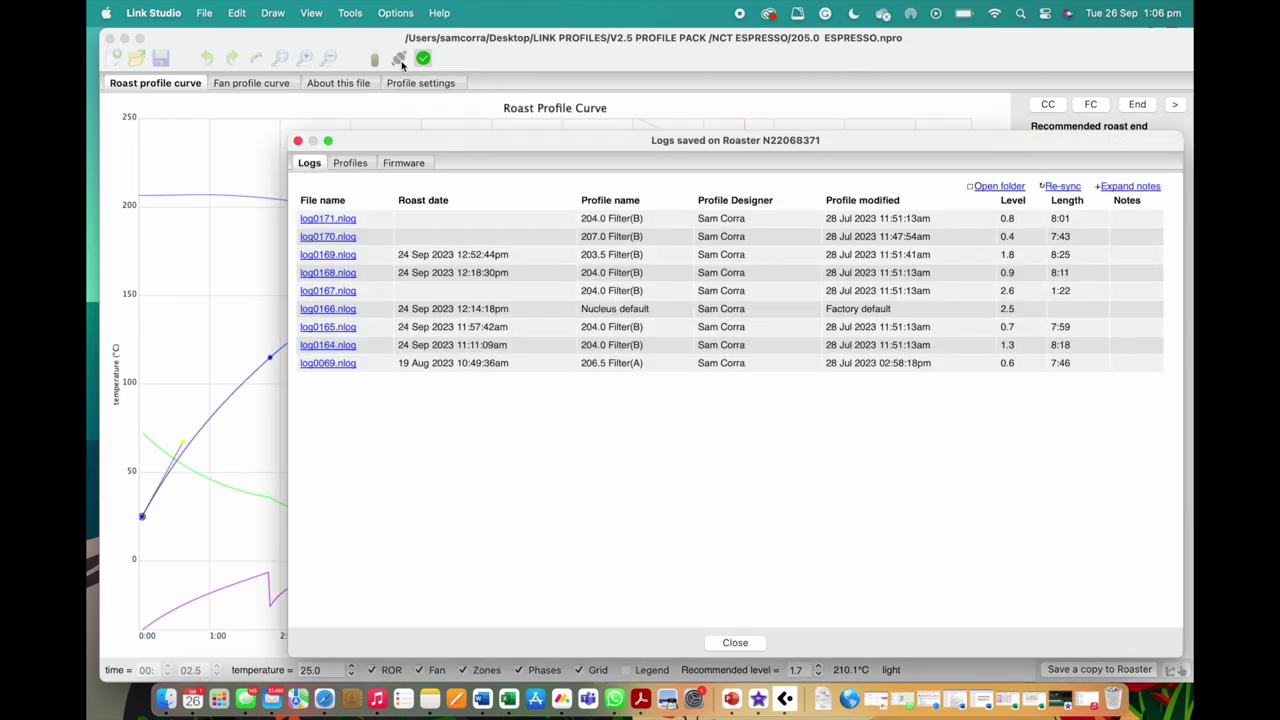
click(357, 165)
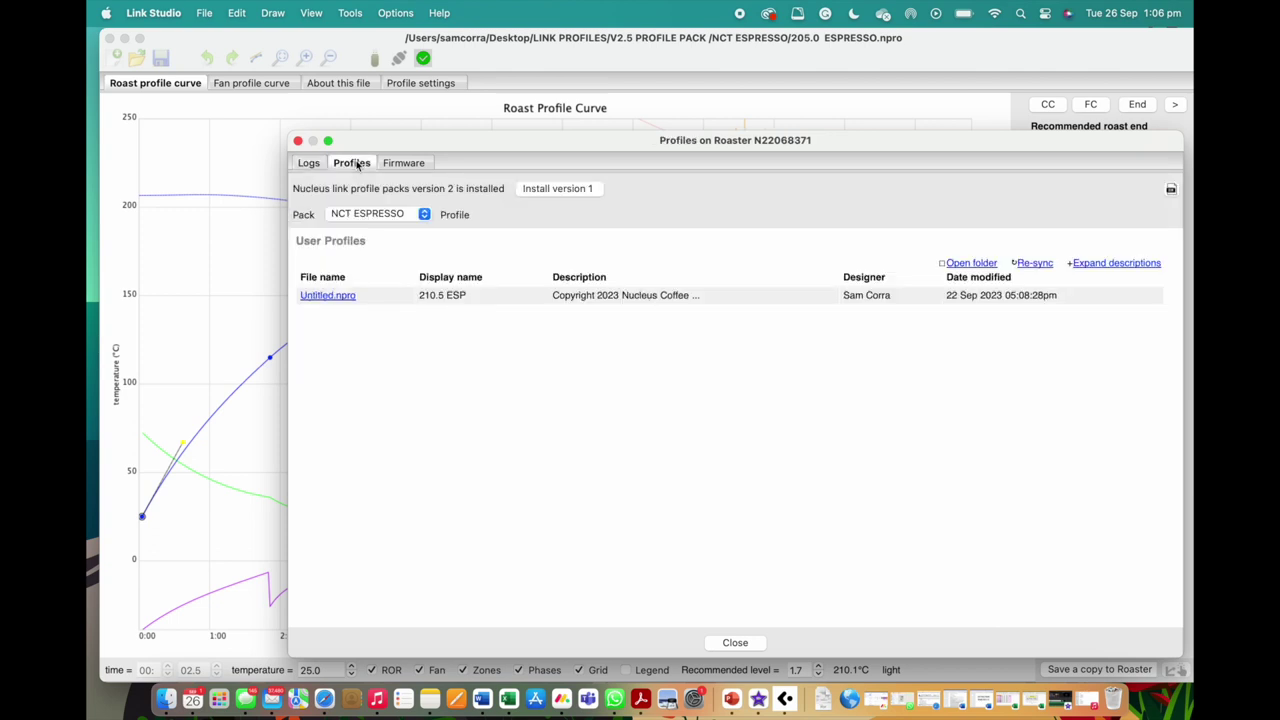
click(423, 216)
click(423, 216)
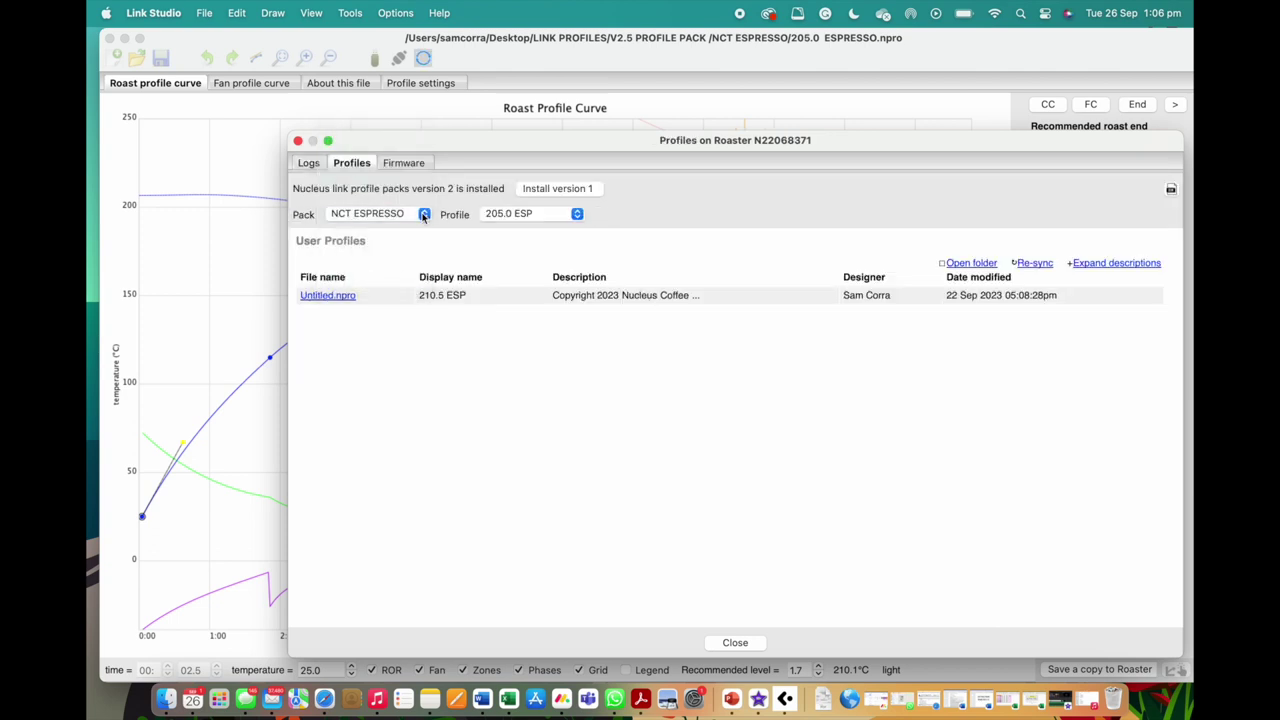
Step: Choose the 205.0 ESP profile on the roaster and open it for editing
click(575, 214)
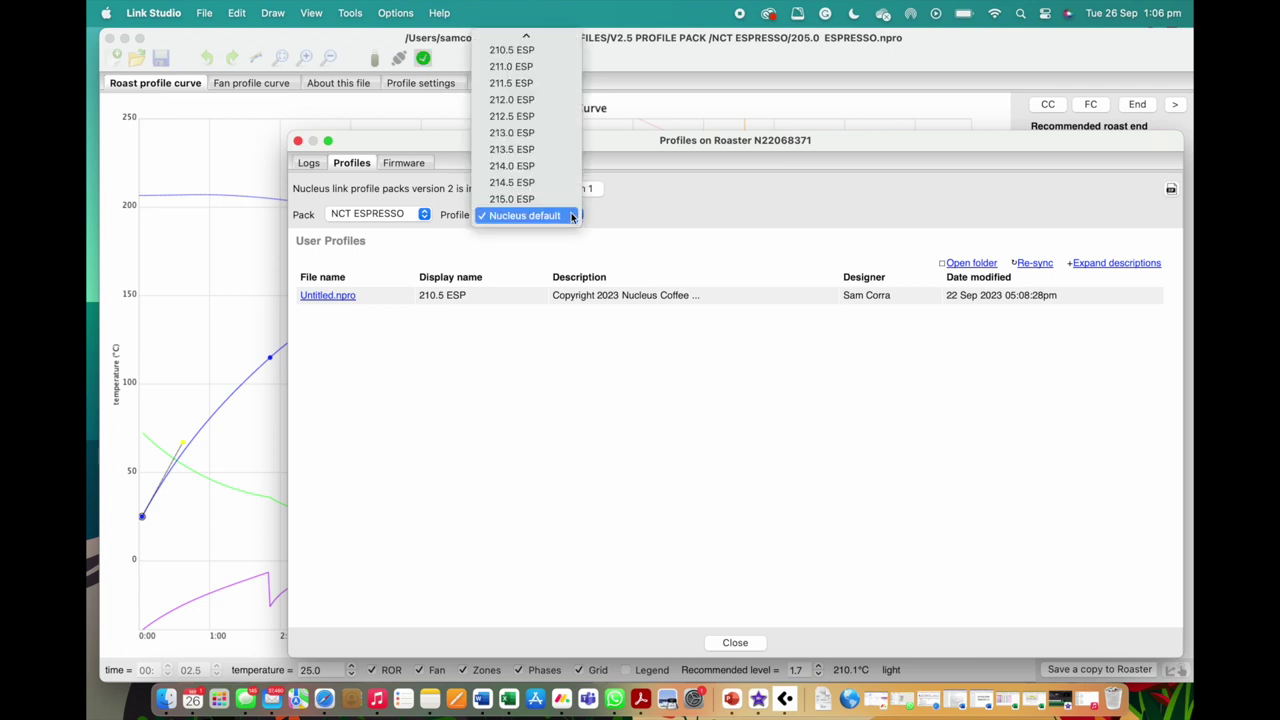
mouse_move(514, 36)
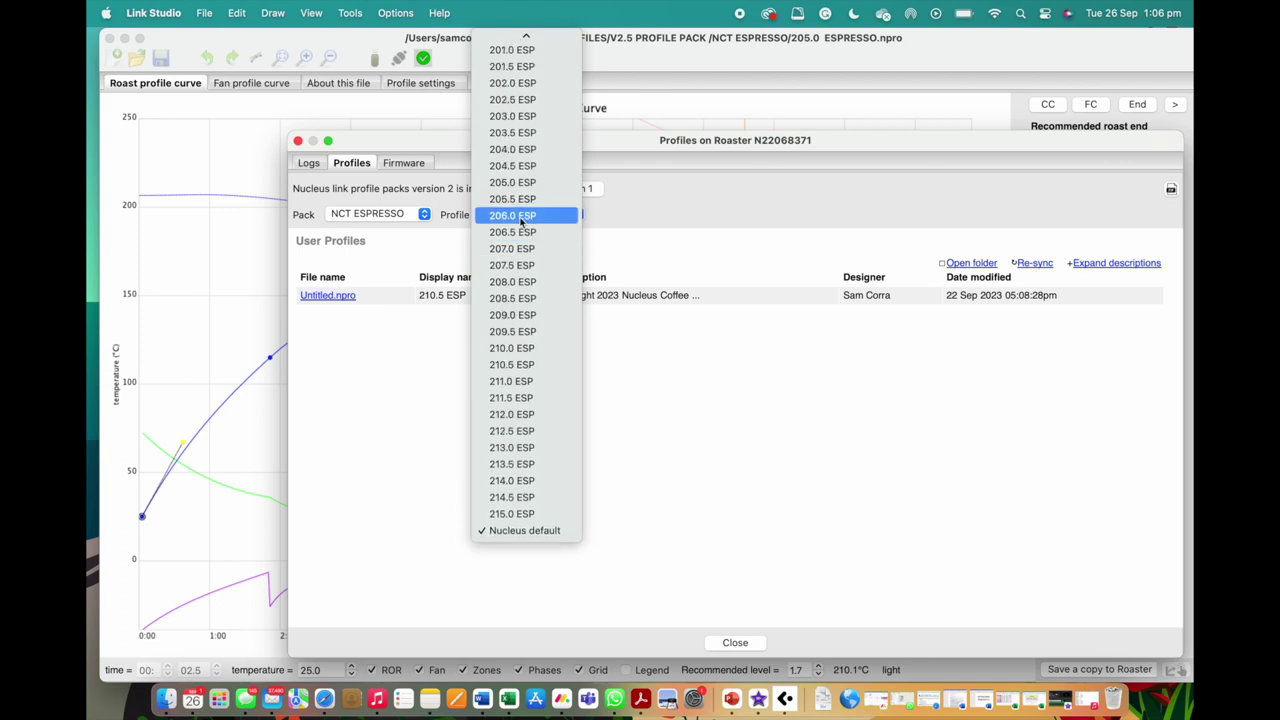
click(519, 186)
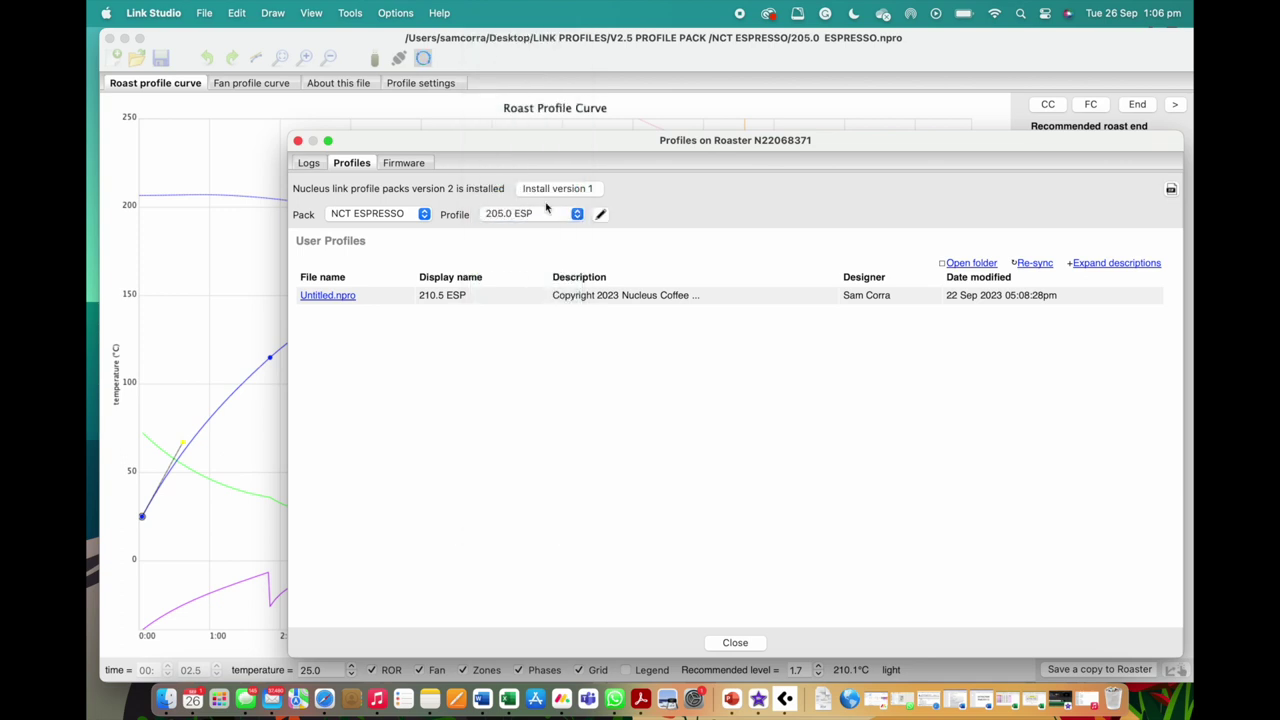
click(597, 214)
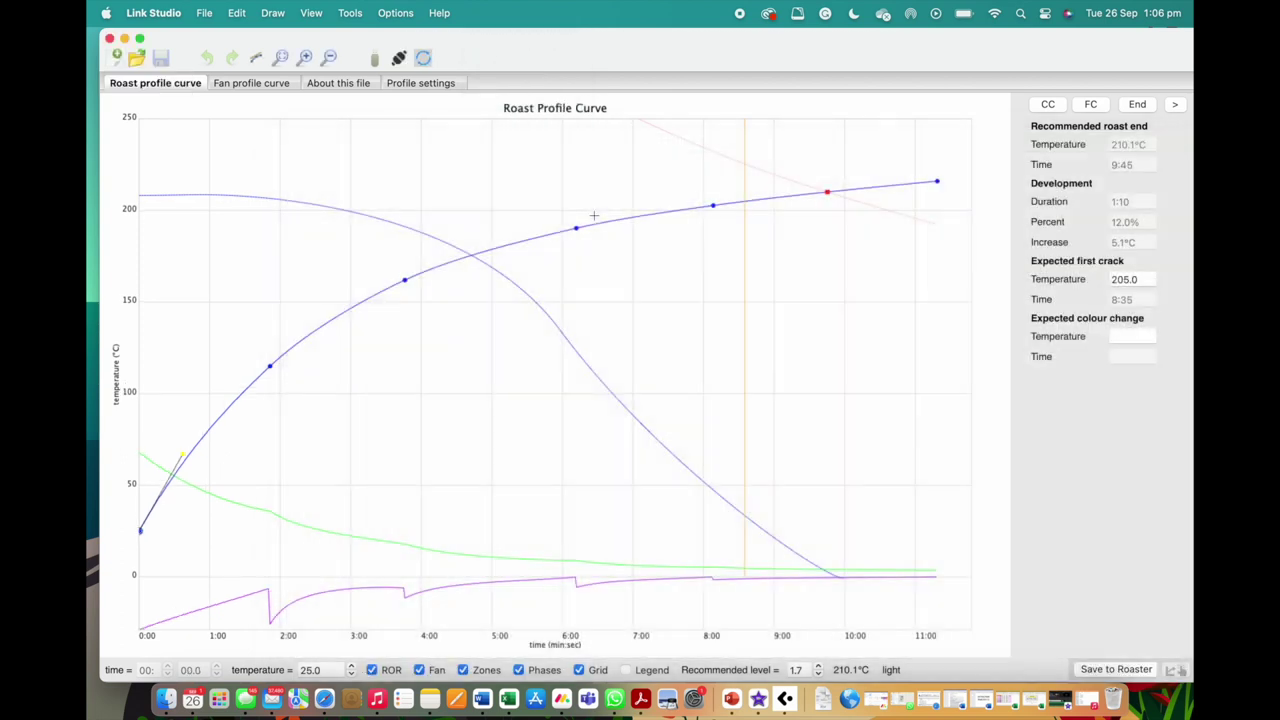
Step: Compare the open 205.0 espresso profile with the 205 Omni profile from the NCT OMNI folder
click(349, 13)
click(488, 236)
double_click(425, 183)
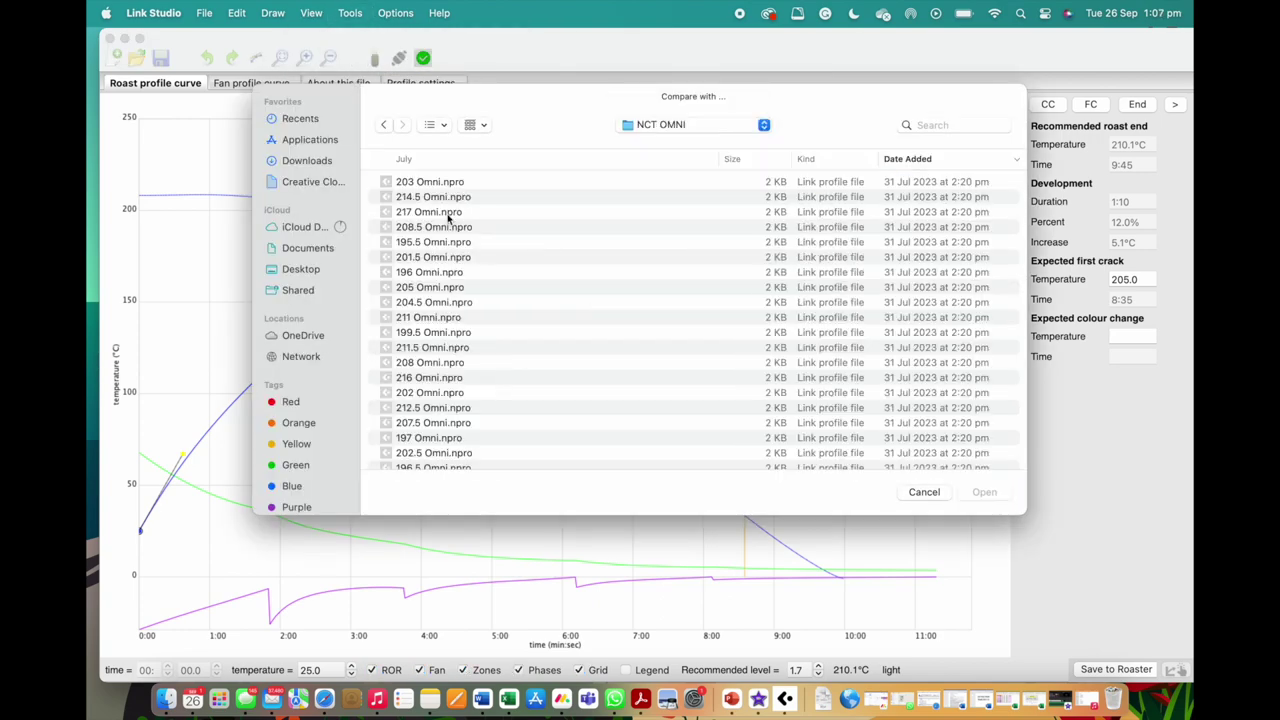
double_click(449, 214)
Step: Add a second comparison using a profile from the (D) Npro 12% folder of the V2.5 PROFILE PACK
click(349, 13)
click(488, 236)
click(690, 124)
click(603, 151)
double_click(426, 287)
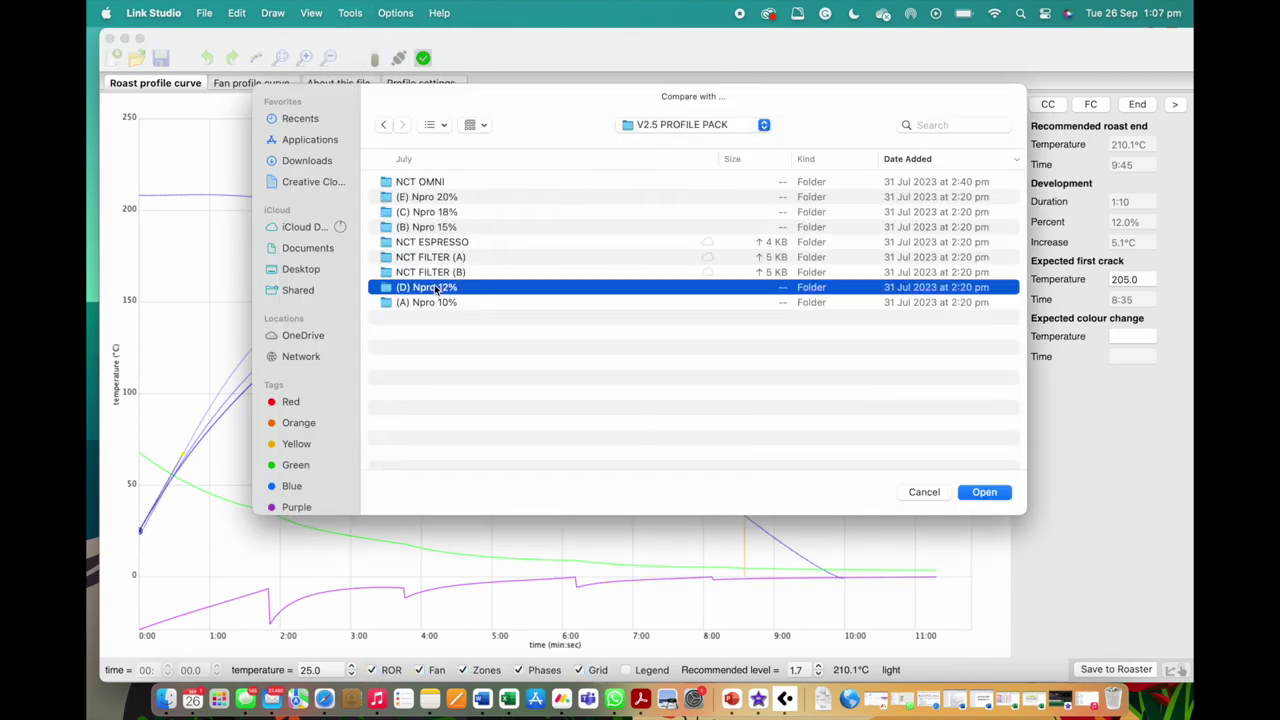
double_click(425, 330)
Step: Add a third comparison curve using a profile from the NCT FILTER (B) folder
click(349, 13)
click(488, 236)
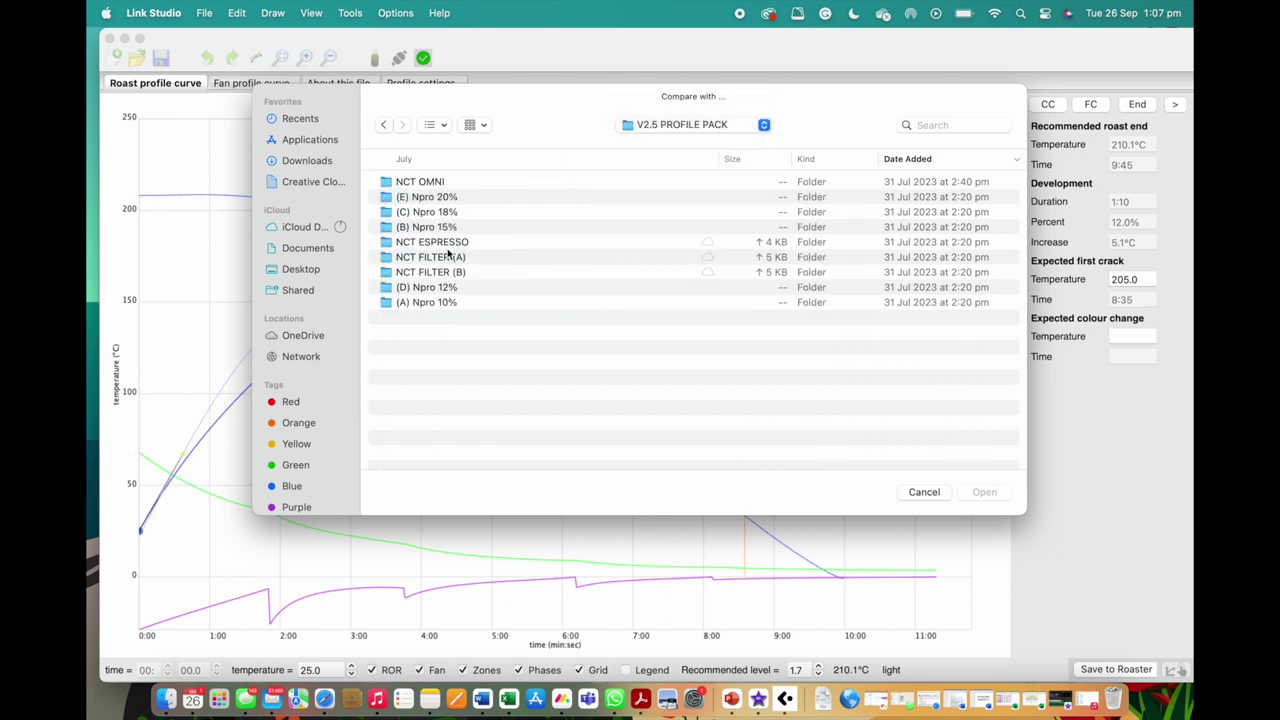
double_click(440, 274)
scroll(640, 320, down, 5)
click(440, 424)
click(986, 492)
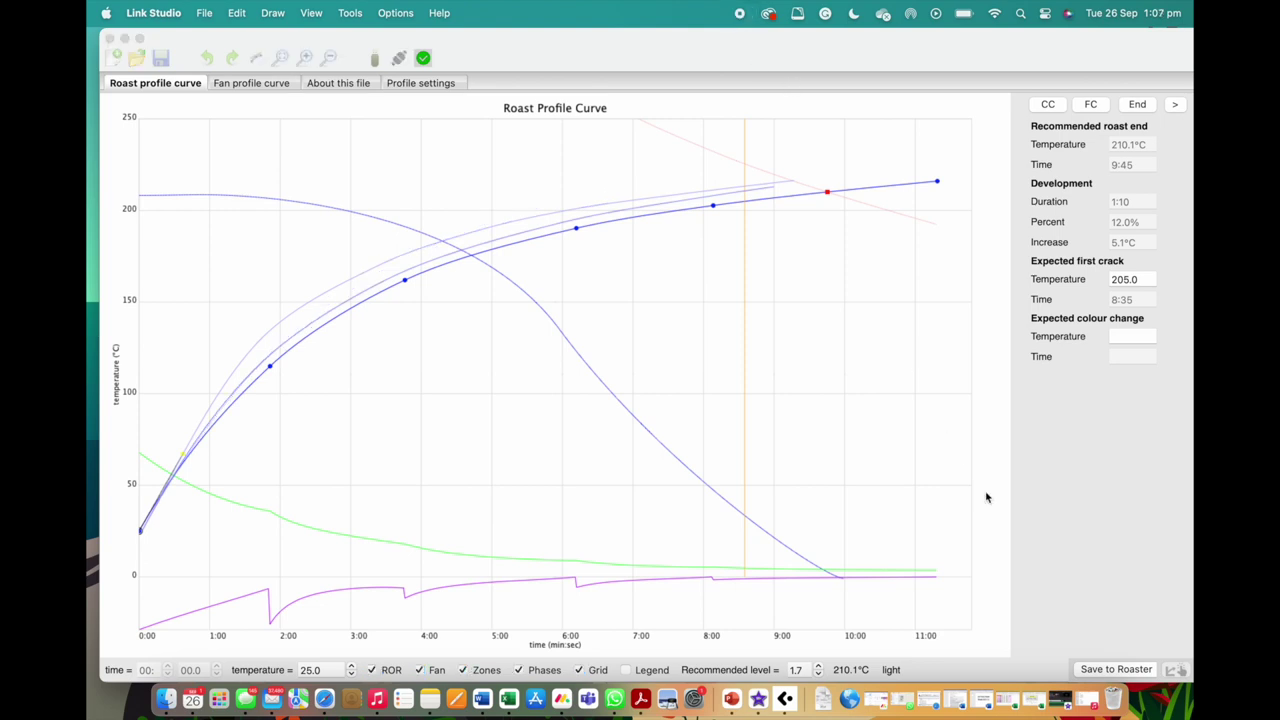
click(985, 497)
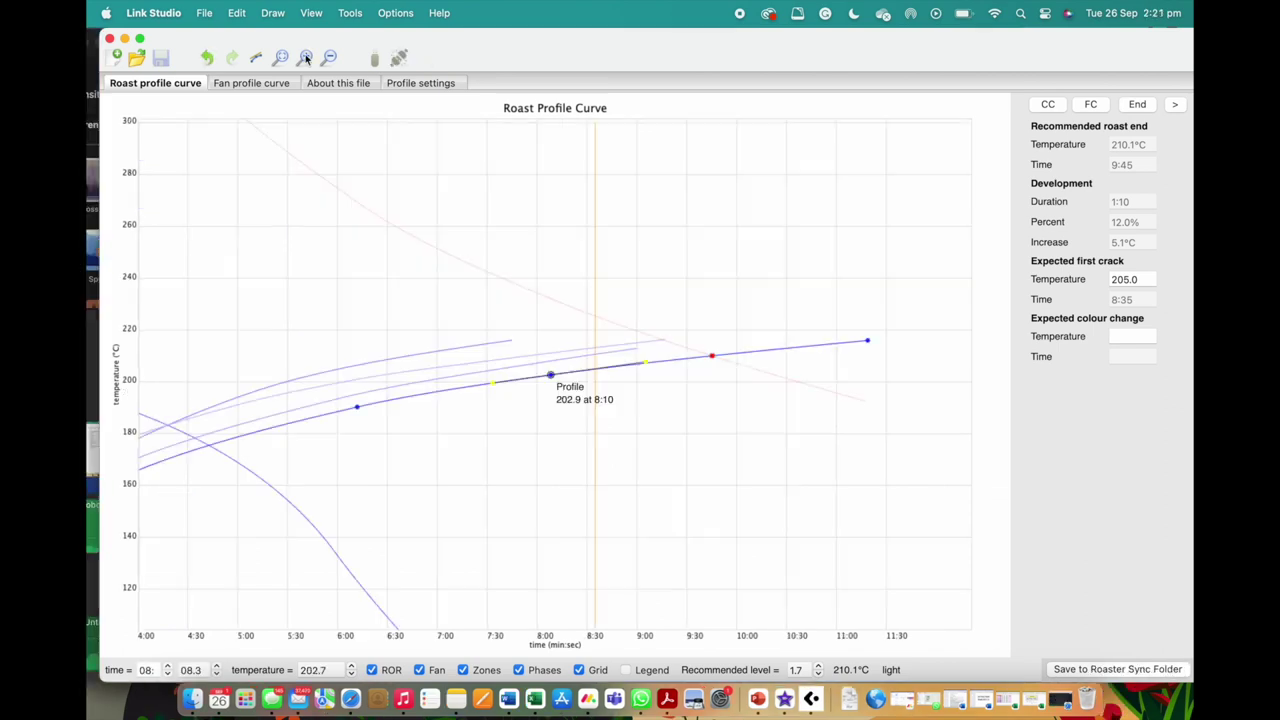
click(306, 57)
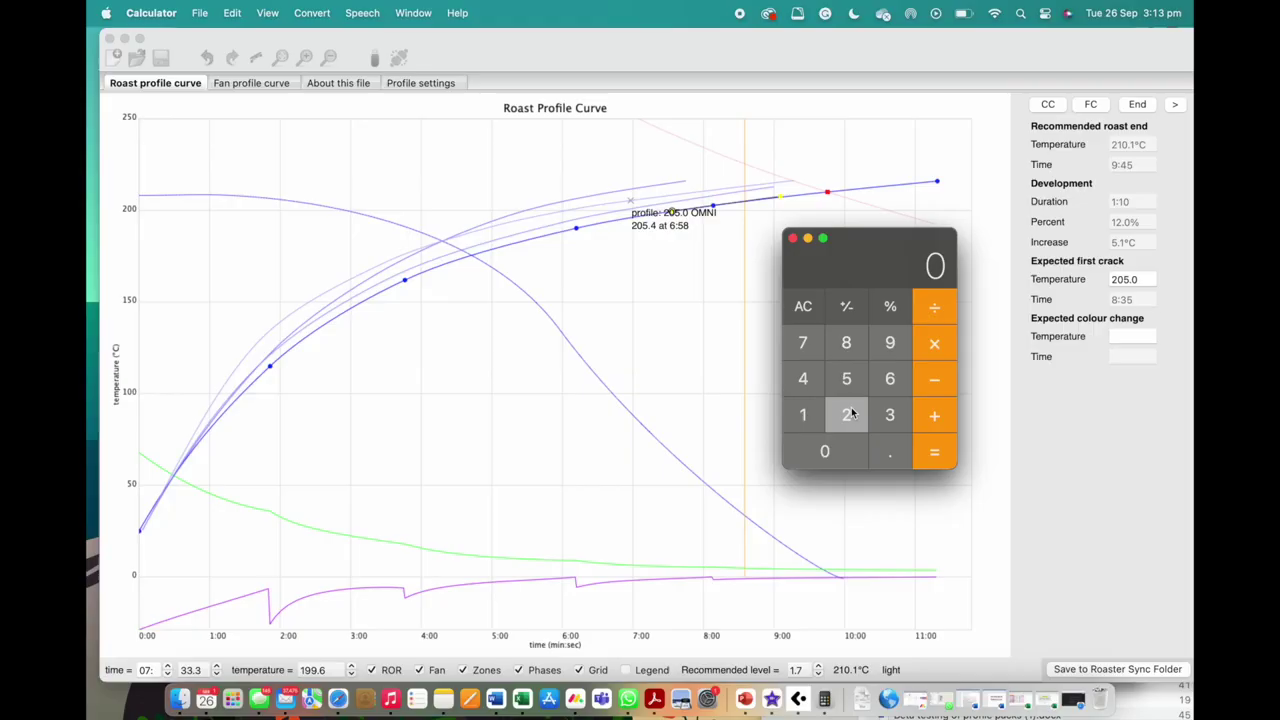
Step: Calculate 211 minus 6 in Calculator and close it
click(846, 415)
click(803, 415)
click(803, 425)
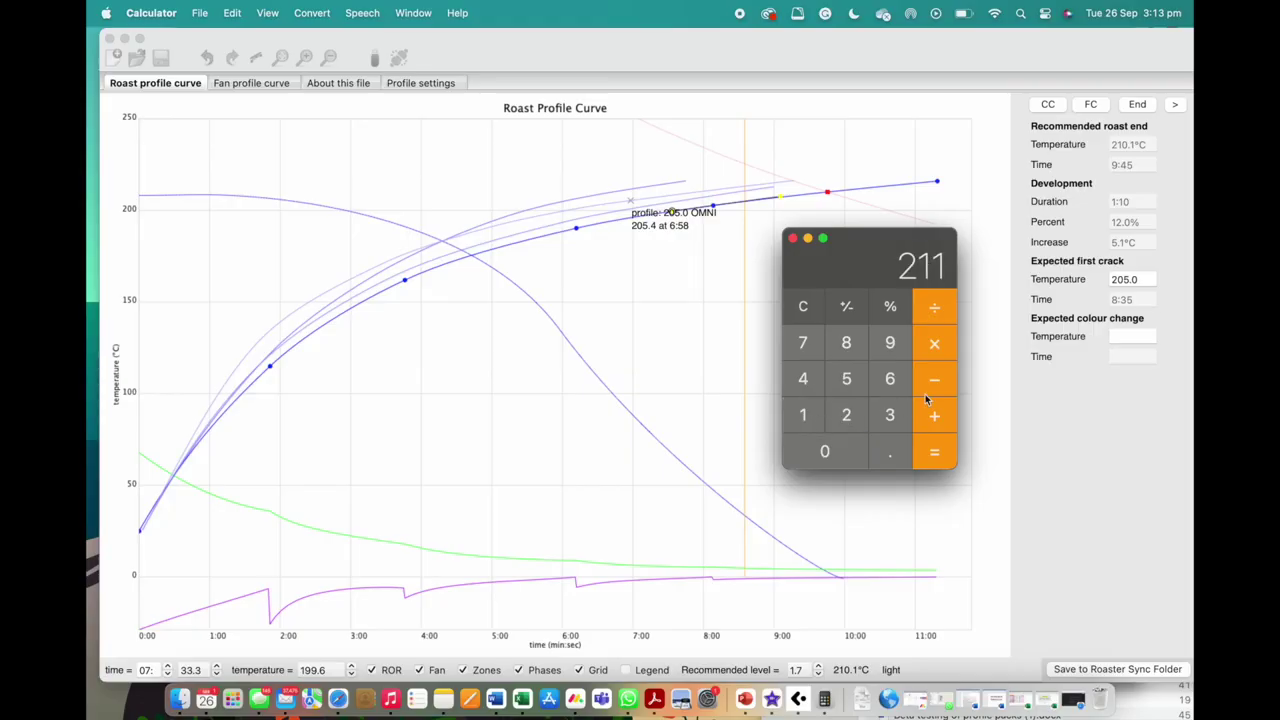
click(935, 380)
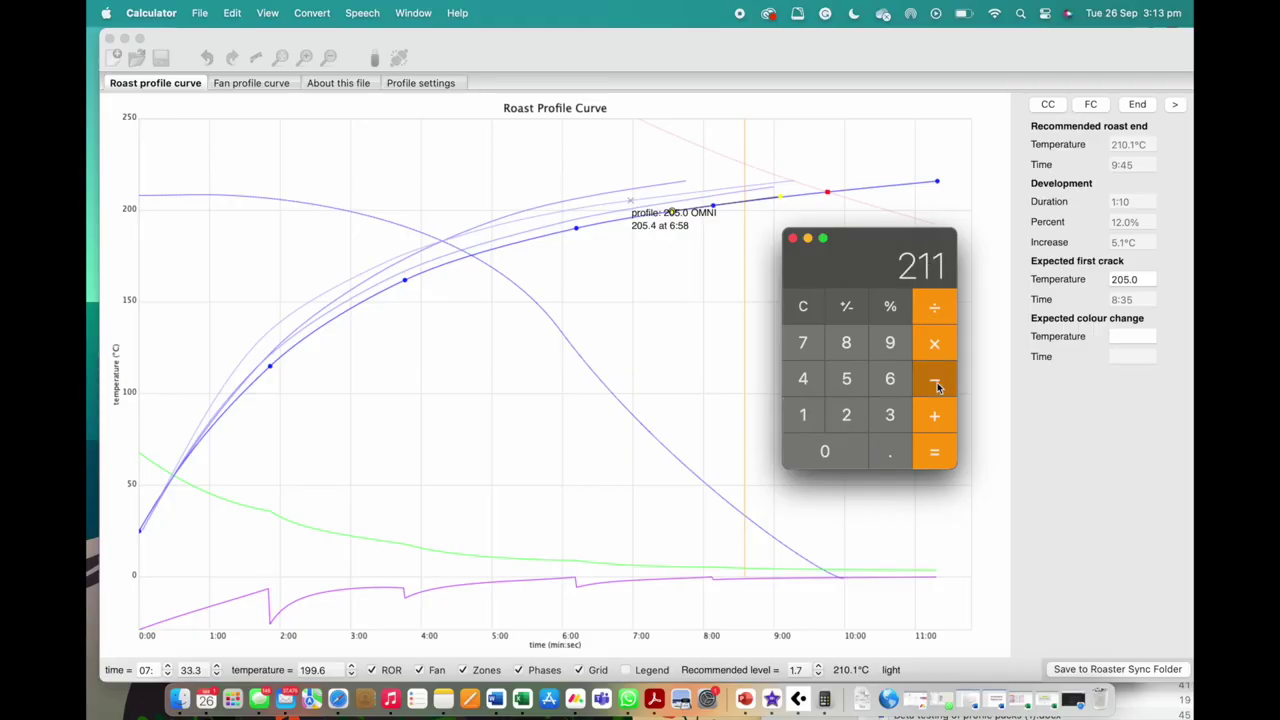
click(884, 386)
click(932, 451)
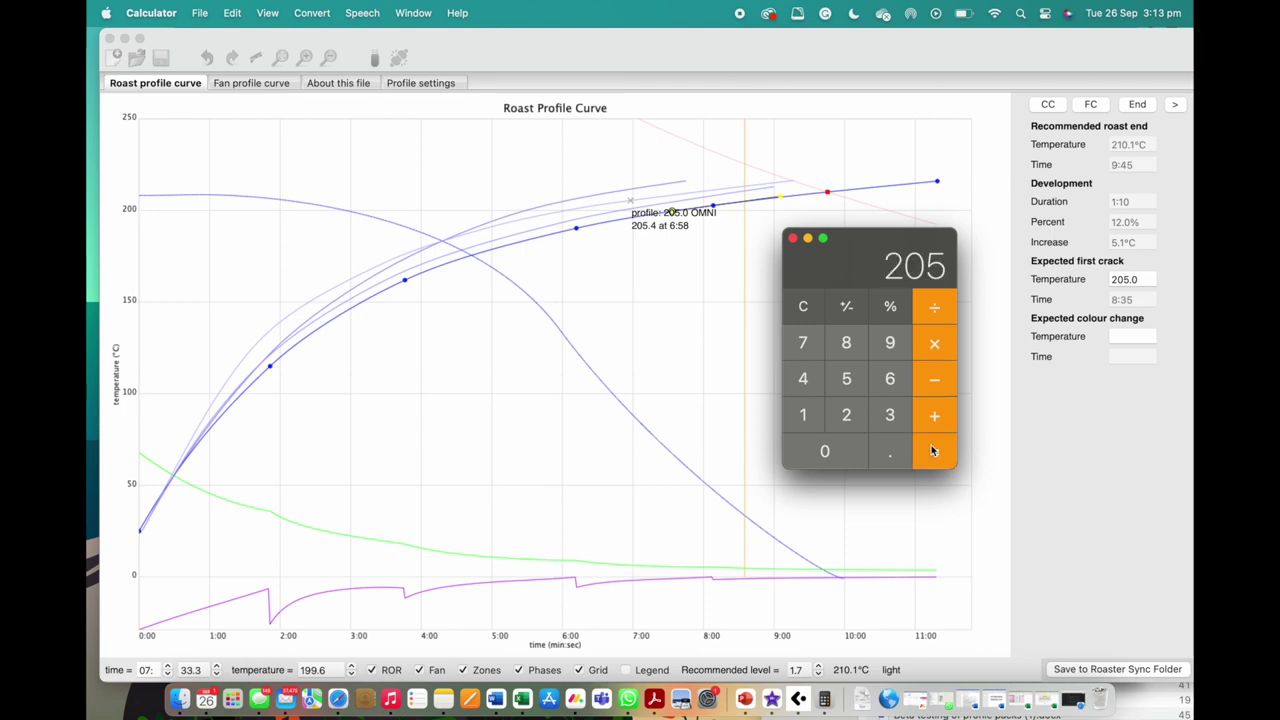
click(793, 239)
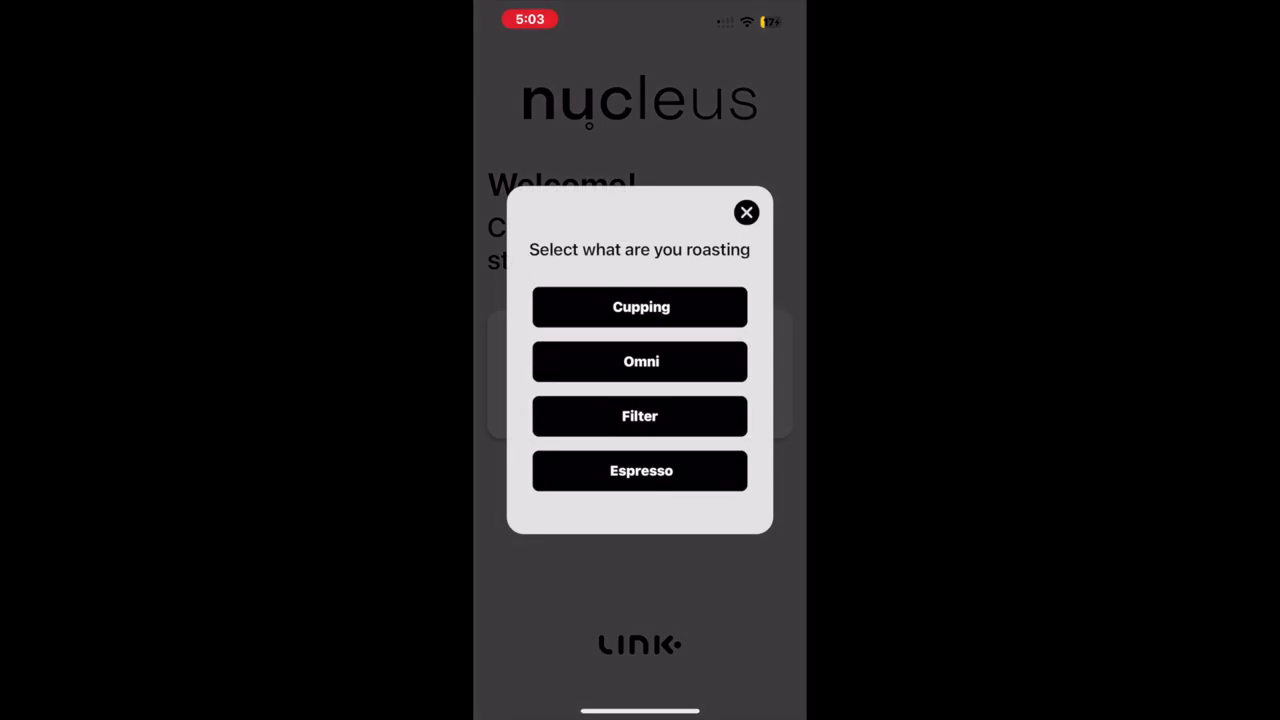
Step: Get an Espresso profile recommendation for a Washed coffee with a density of 64 grams, and return to the start
click(640, 470)
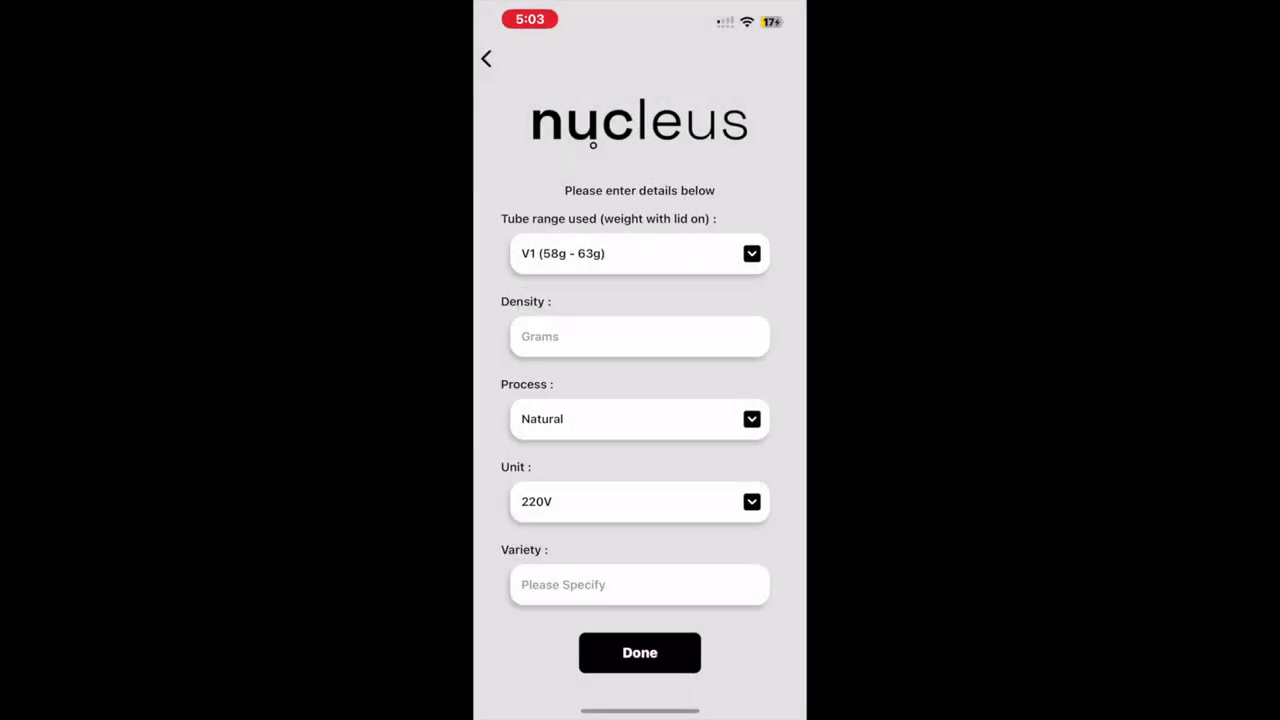
click(640, 336)
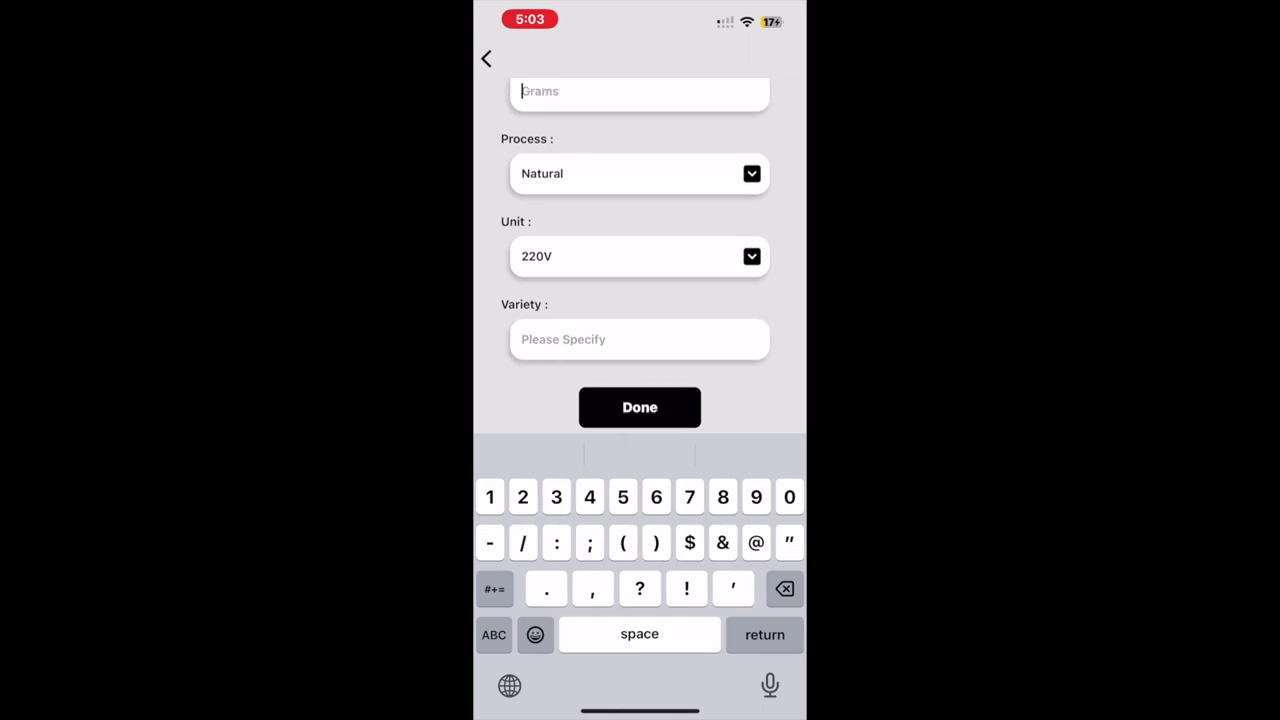
text(64)
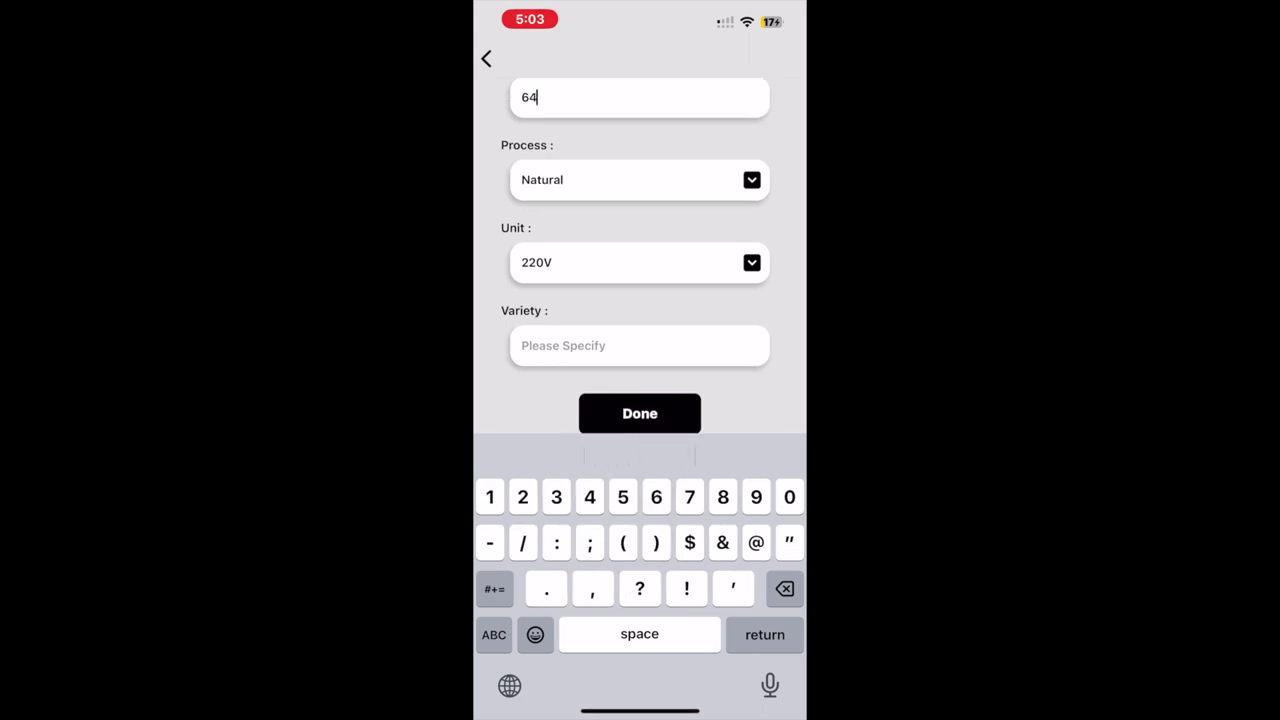
click(640, 179)
click(640, 417)
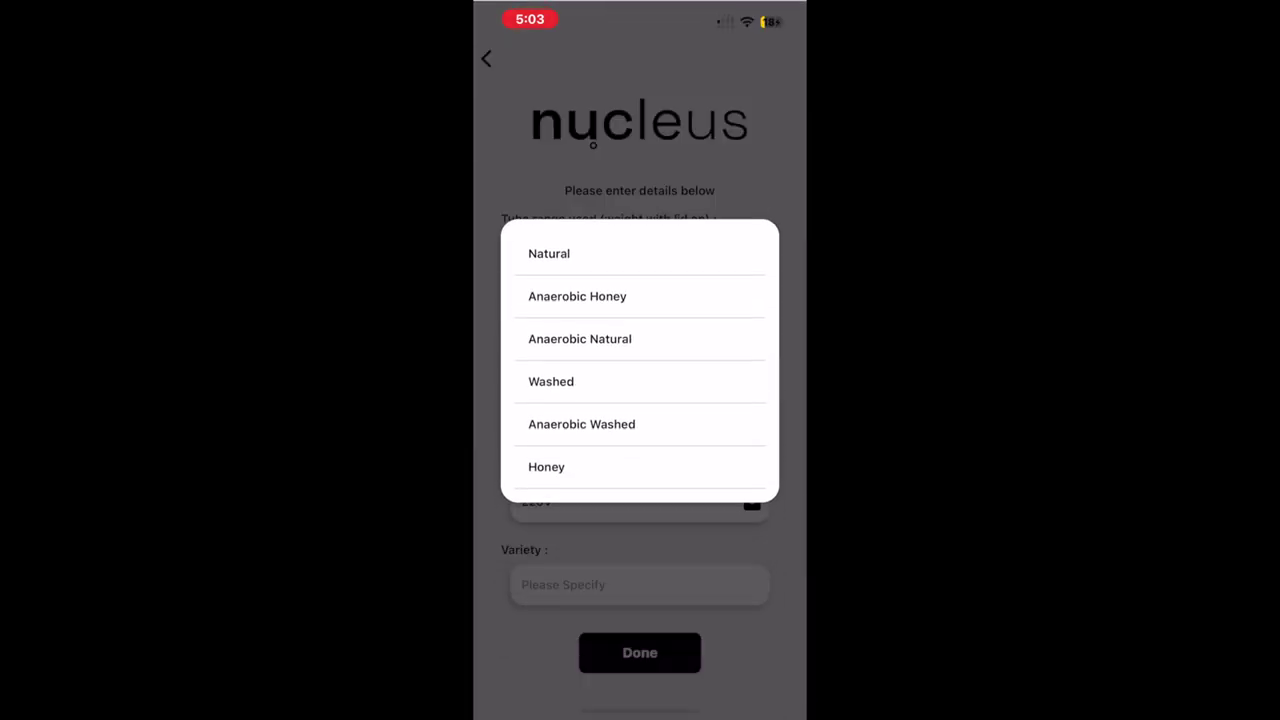
click(551, 380)
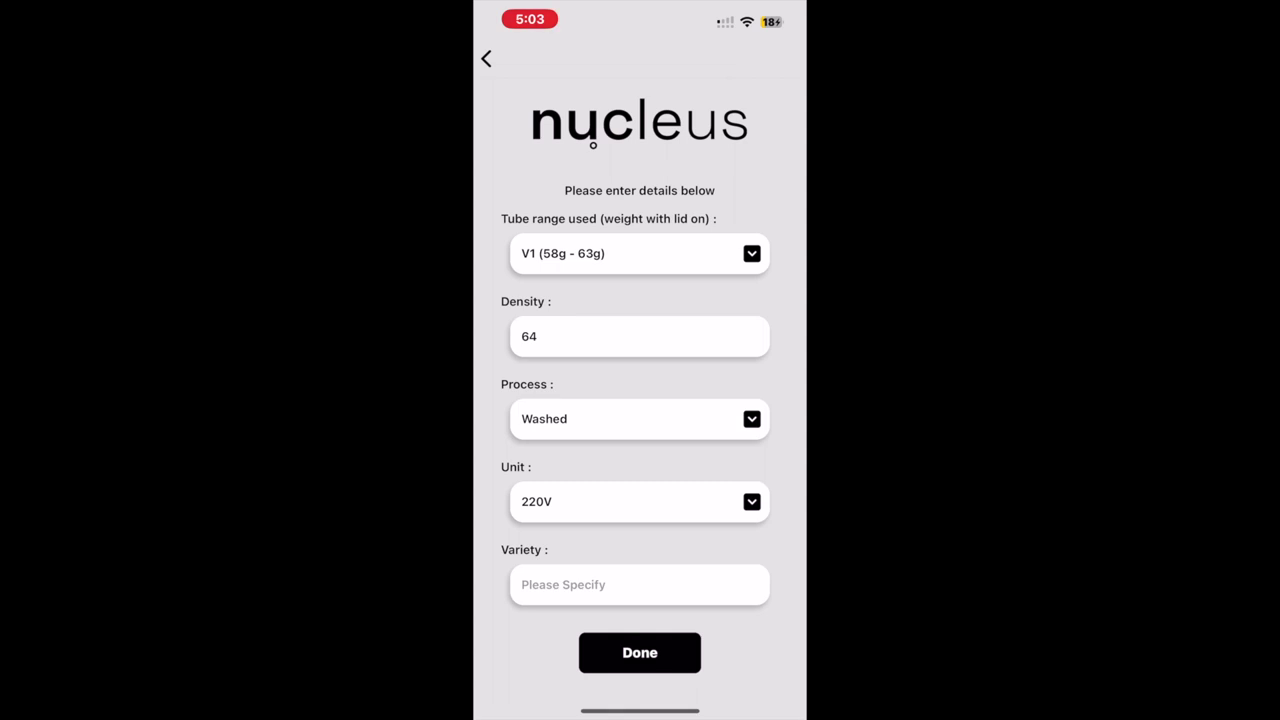
click(640, 652)
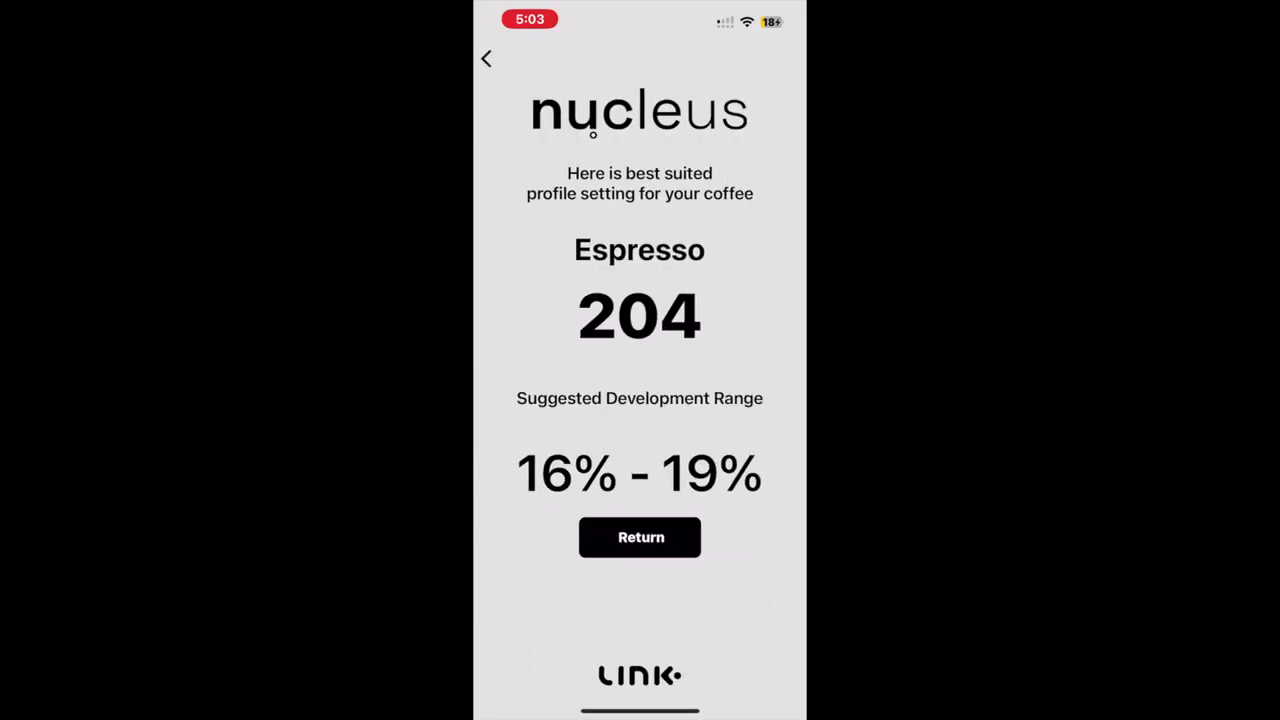
click(640, 537)
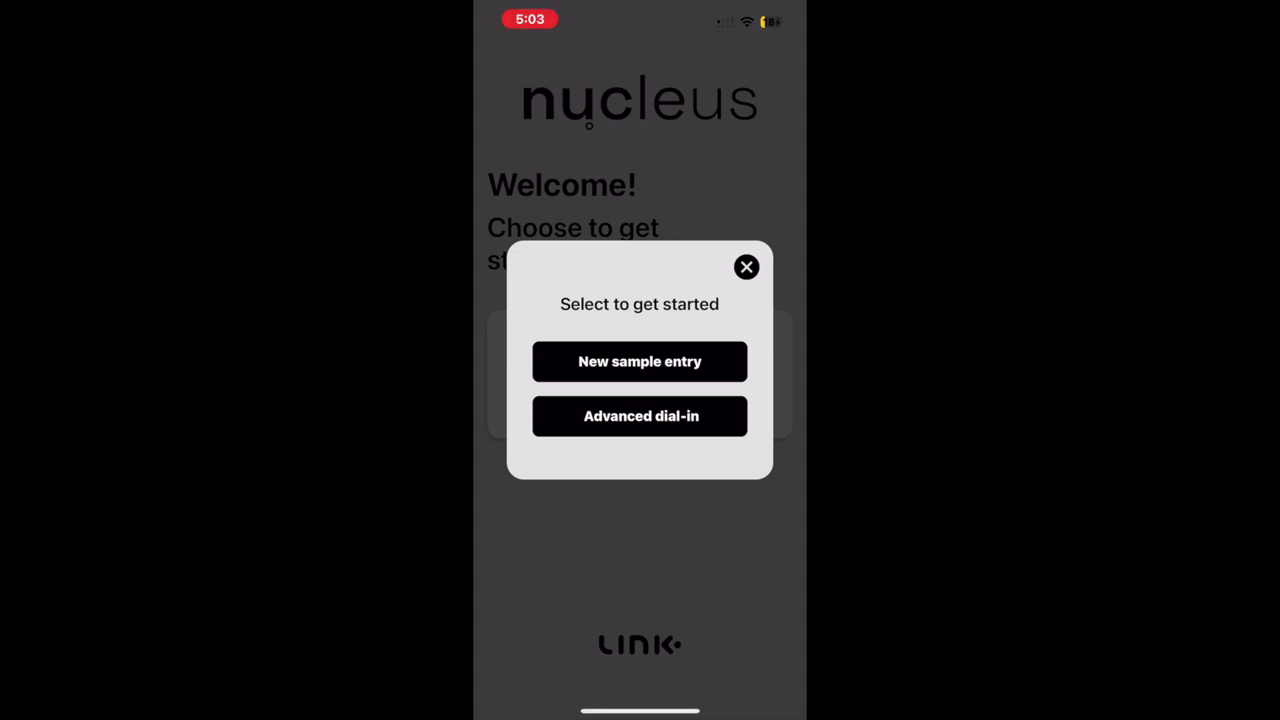
Step: Set up an advanced dial-in with the Espresso core profile pack and a first crack time of 8:10
click(640, 416)
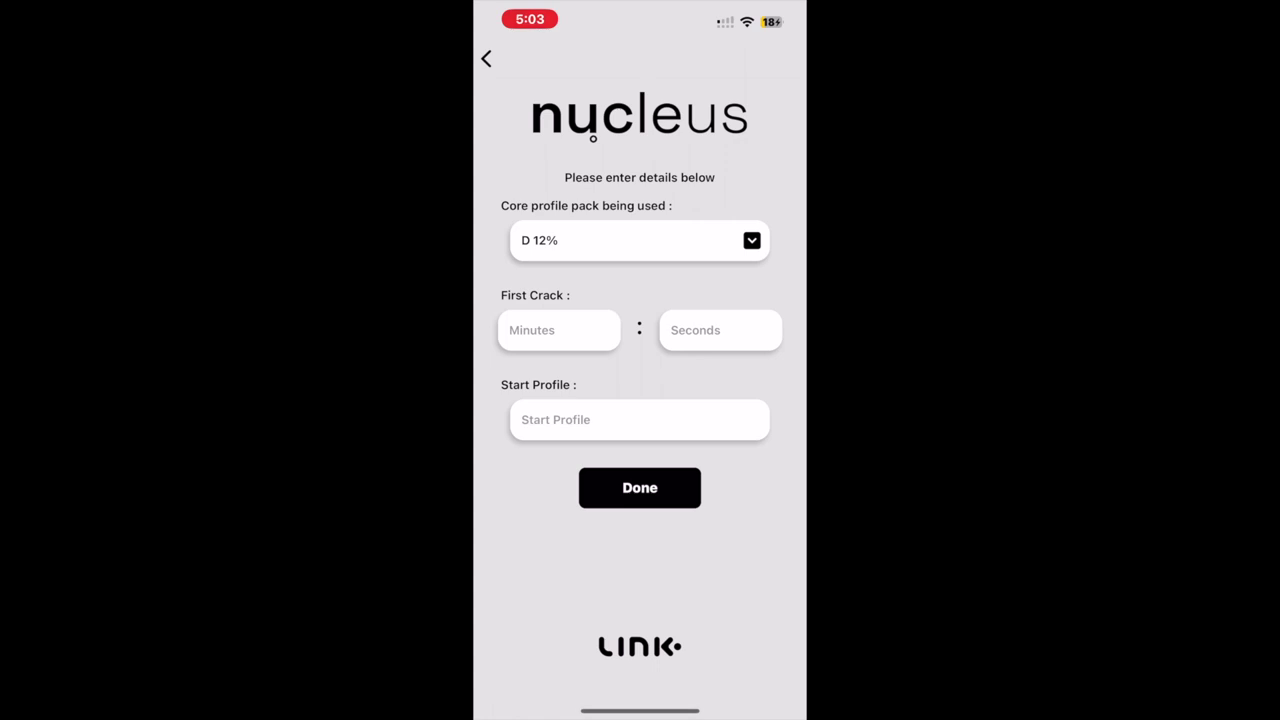
click(640, 240)
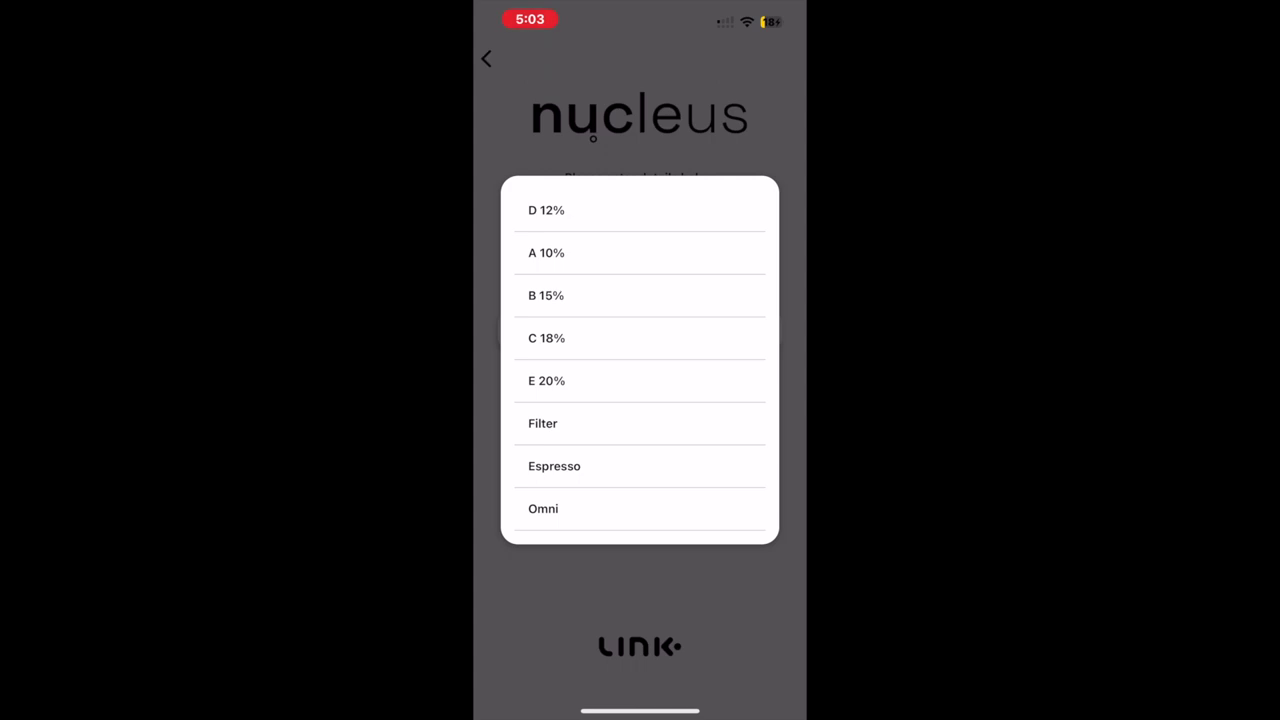
click(554, 466)
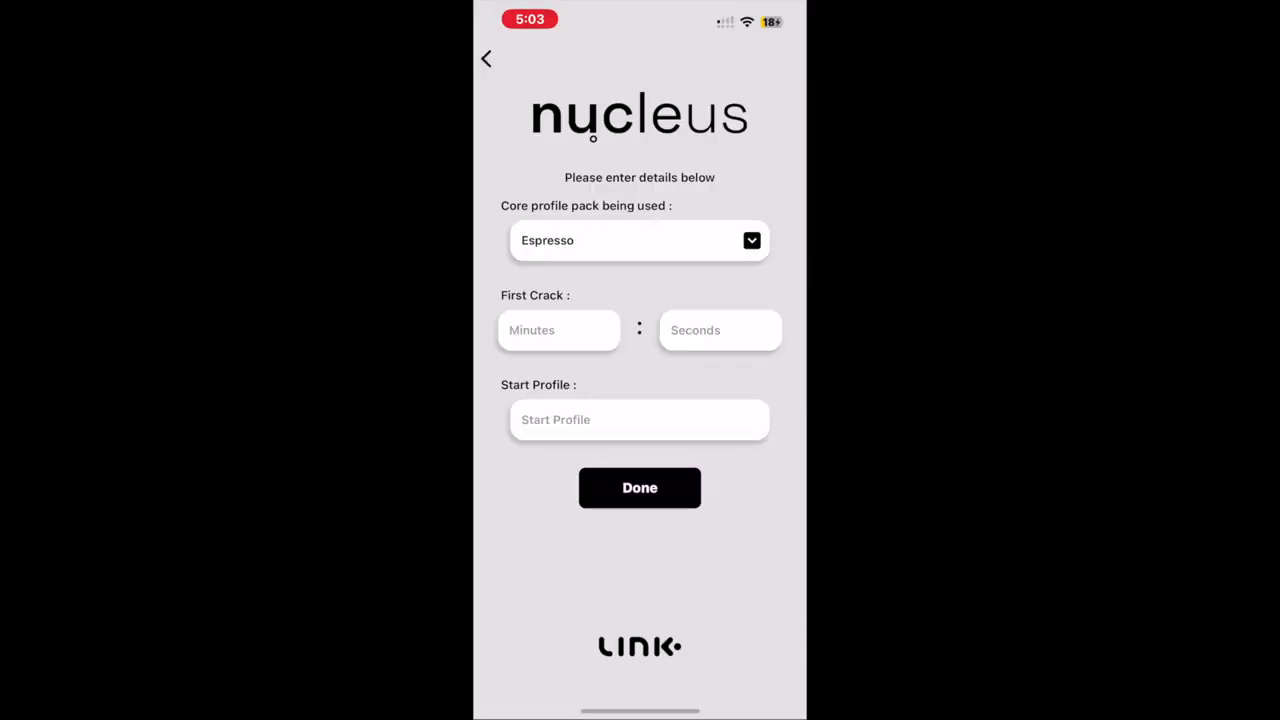
click(560, 328)
click(494, 642)
text(8)
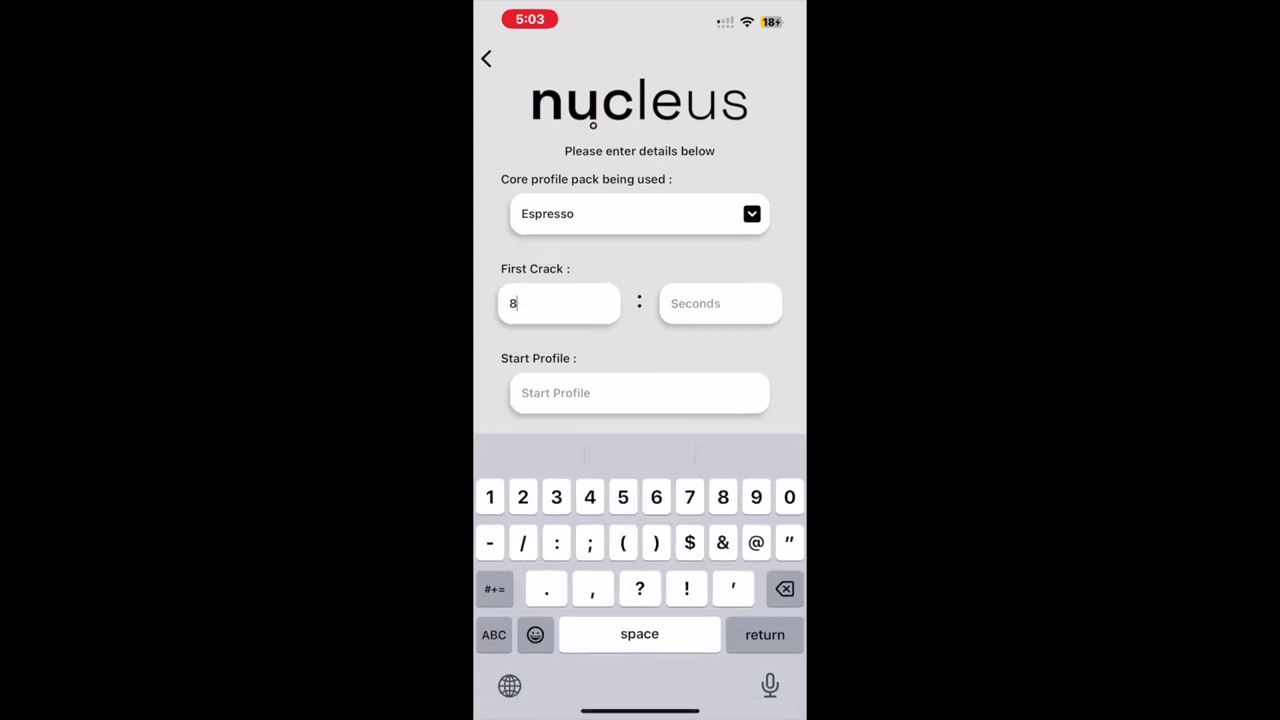
click(720, 304)
click(494, 642)
text(10)
Step: Enter 205 as the start profile, calculate the dial-in recommendation, and return to the start
click(640, 393)
click(494, 634)
text(205)
key(Return)
click(640, 487)
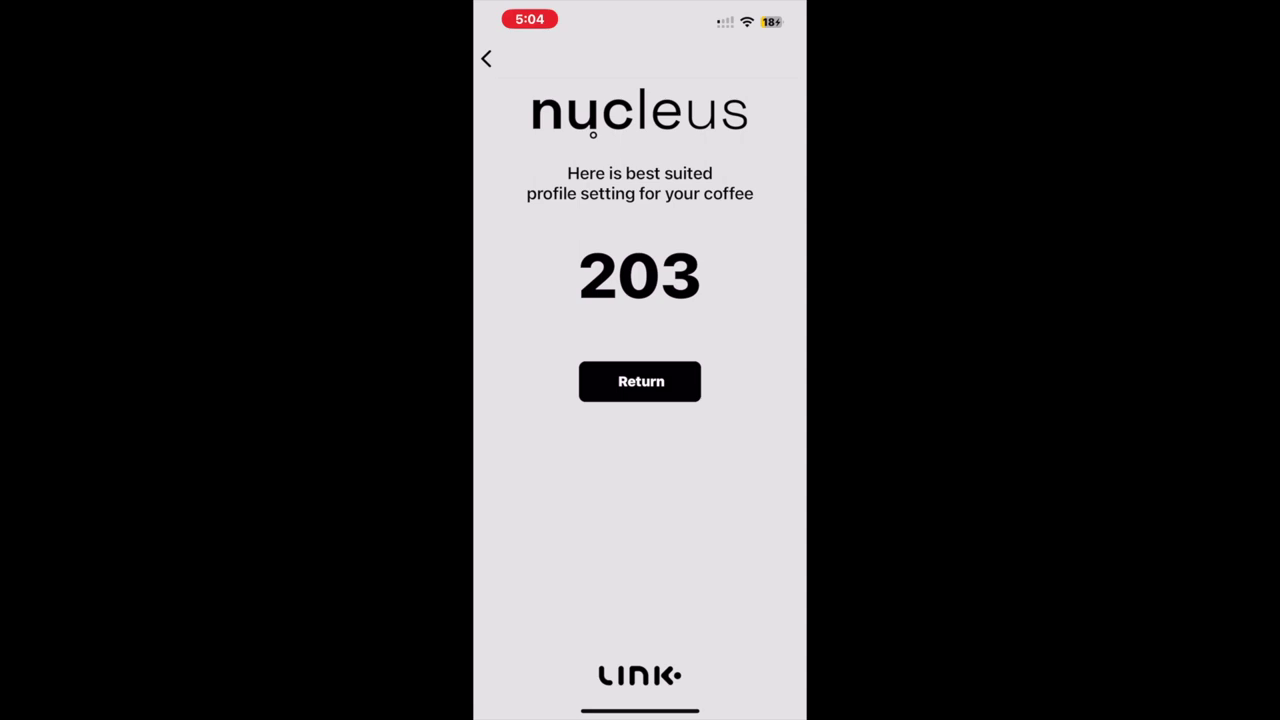
click(640, 381)
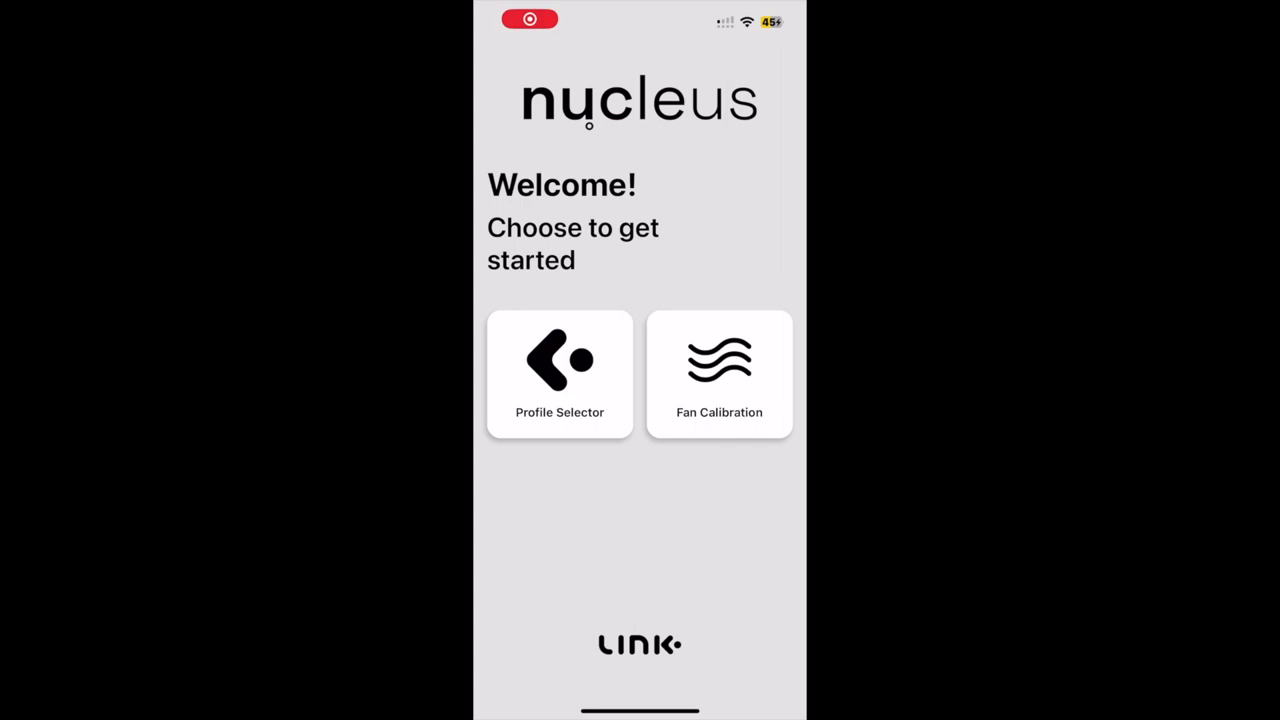
Step: Create a new Espresso sample entry with density 64 and Washed process, and submit it for a profile recommendation
click(719, 374)
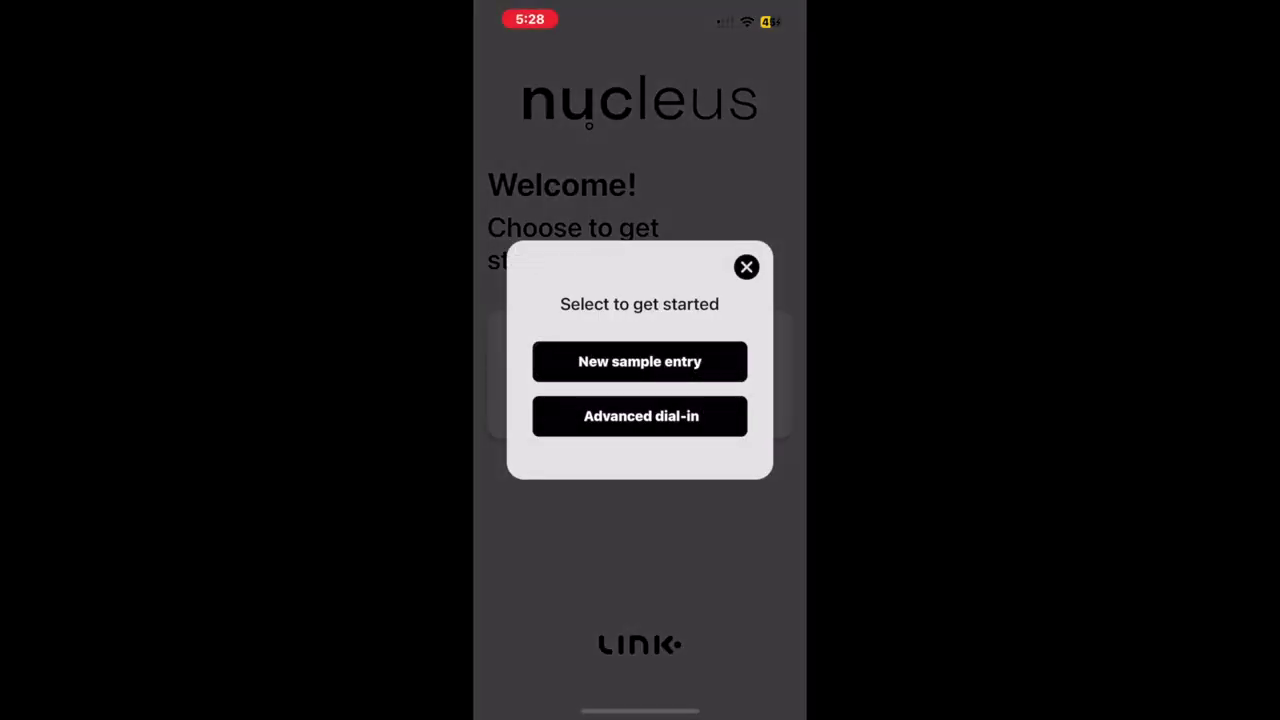
click(640, 361)
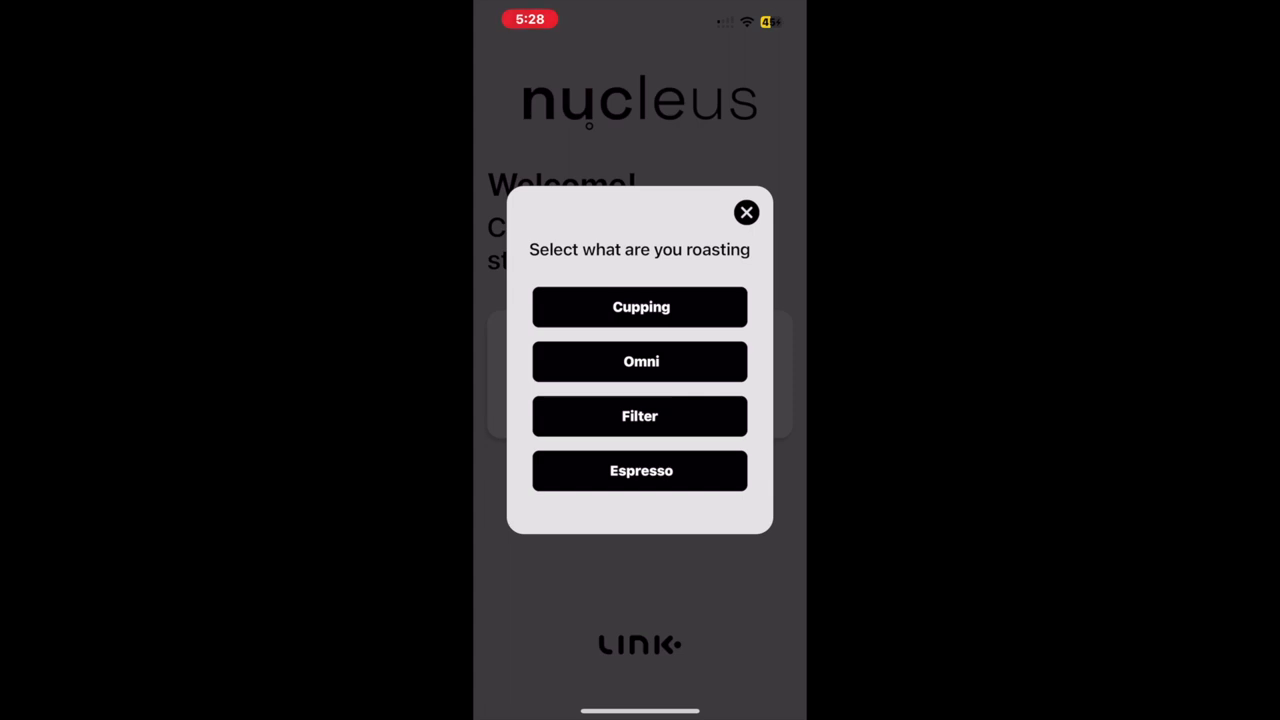
click(640, 470)
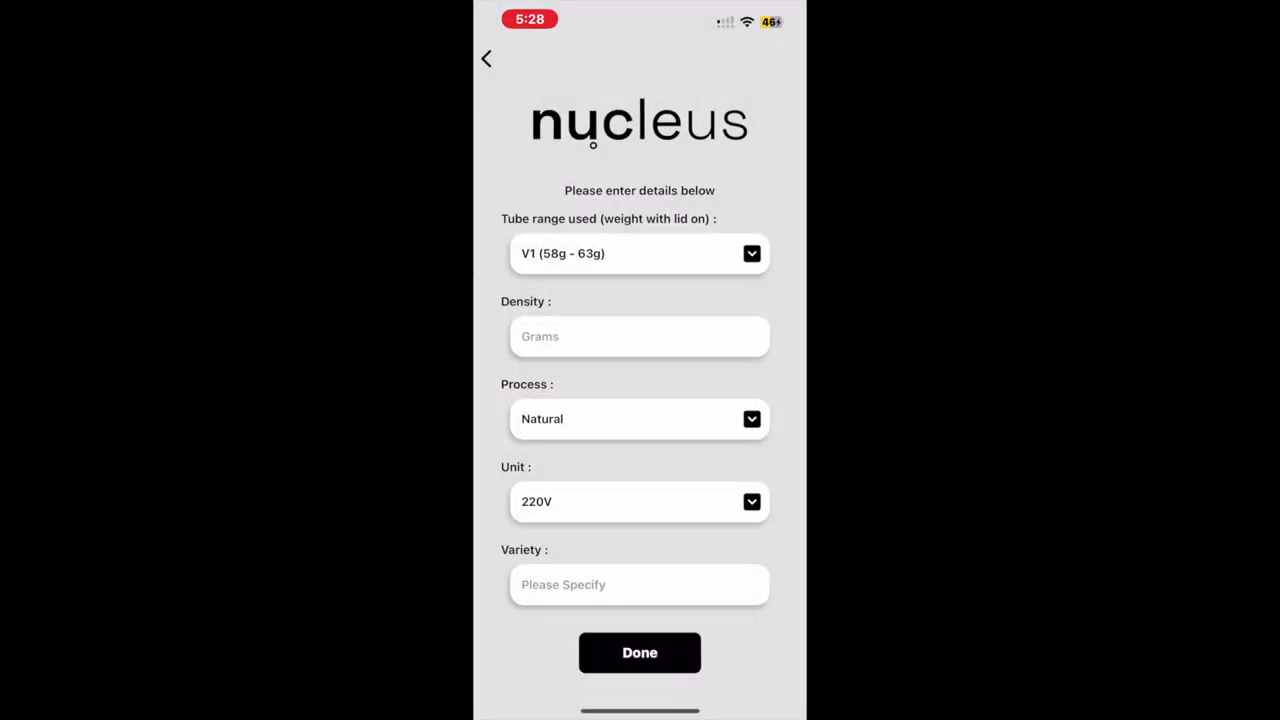
click(640, 336)
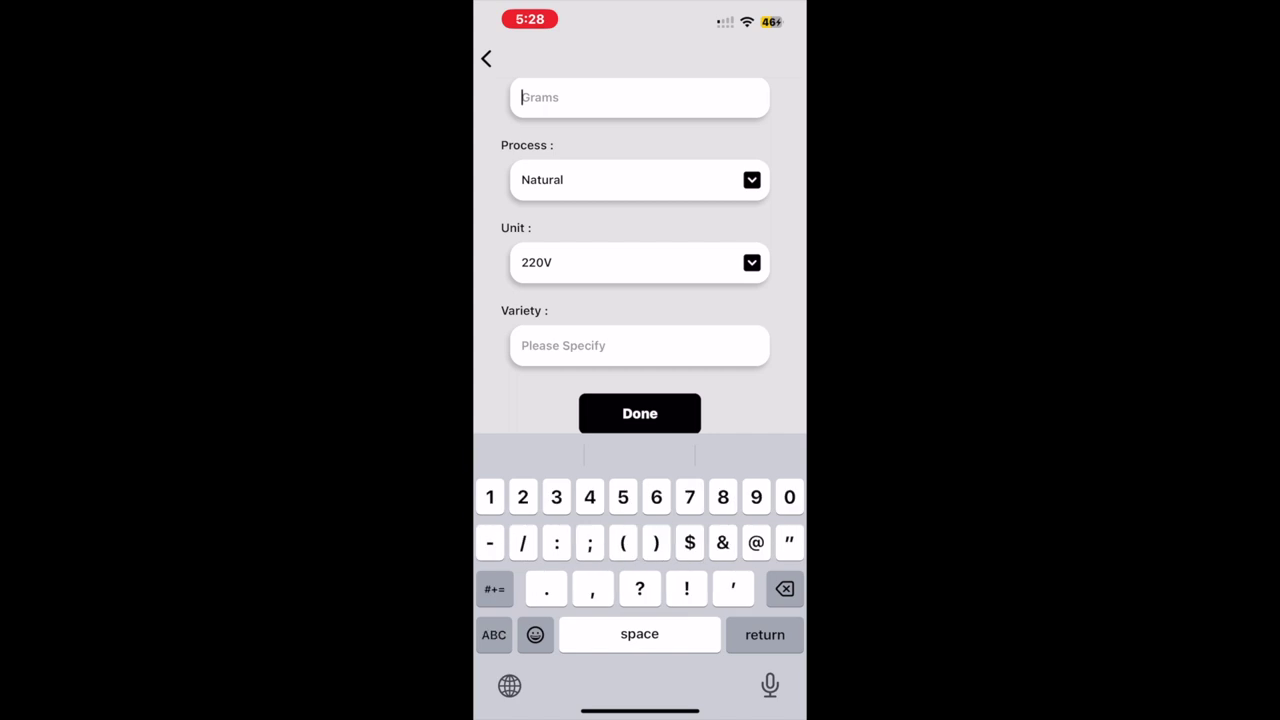
text(64)
key(Return)
click(640, 419)
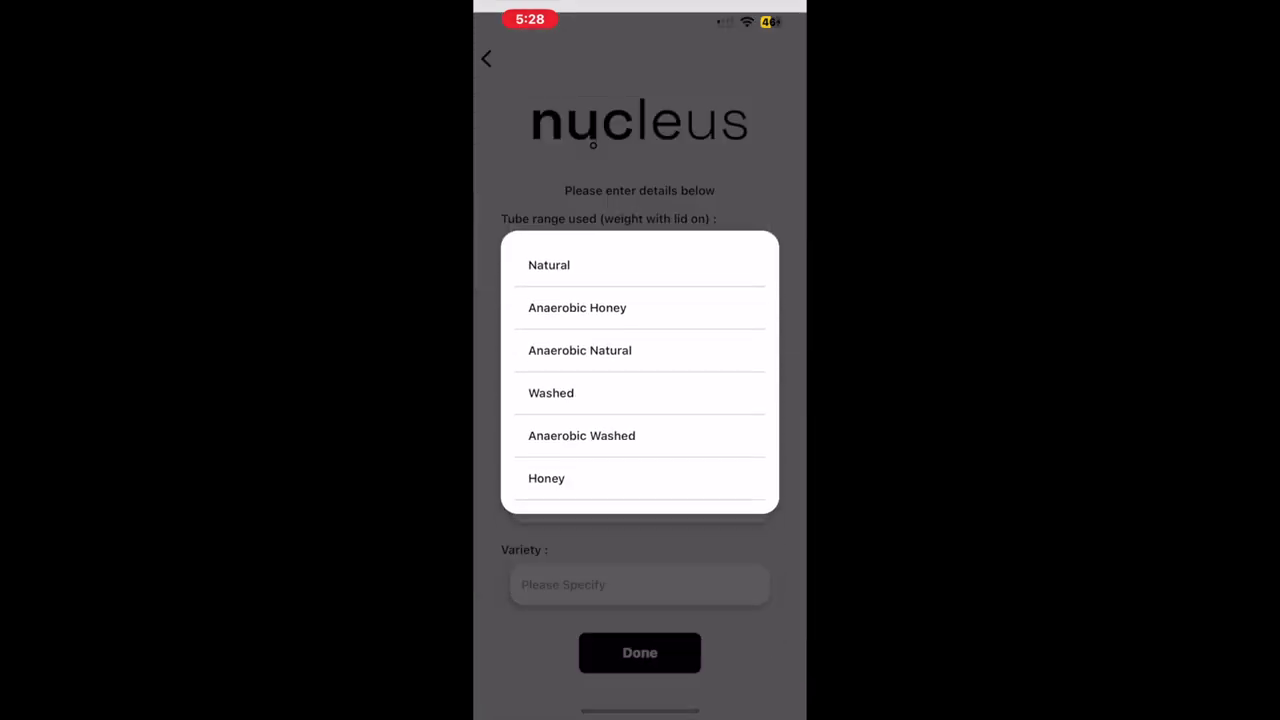
click(551, 381)
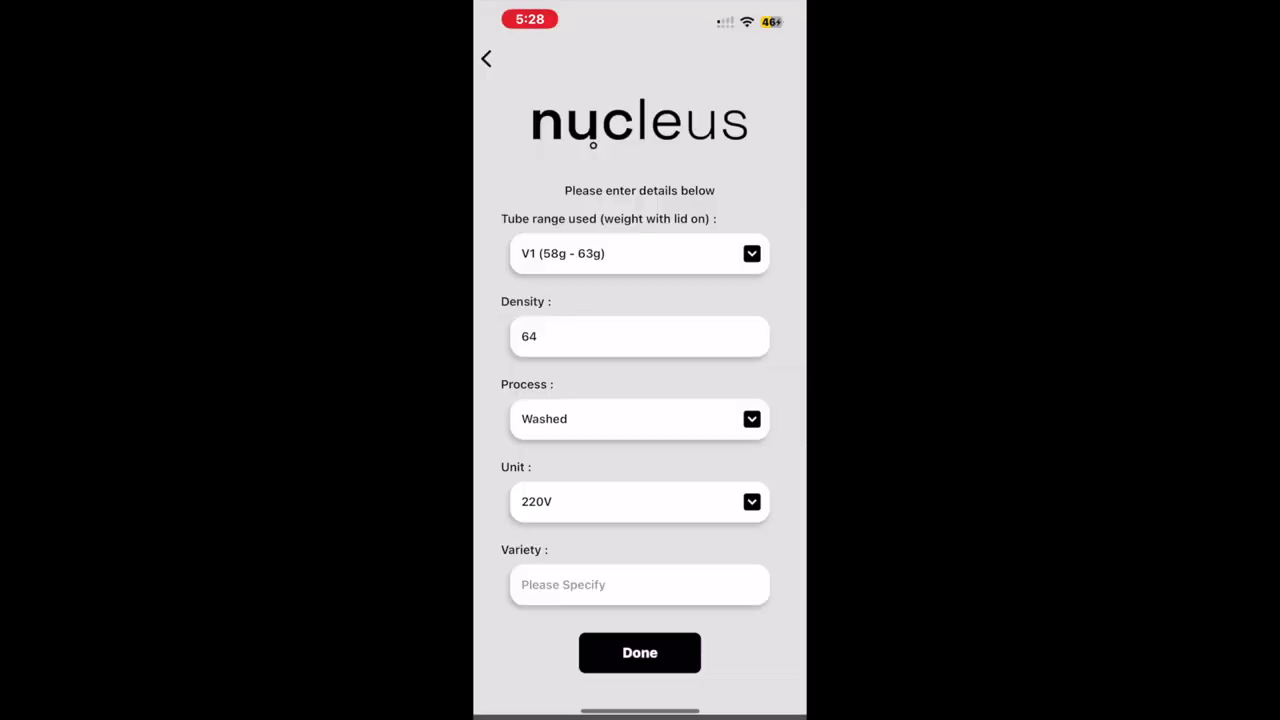
click(640, 652)
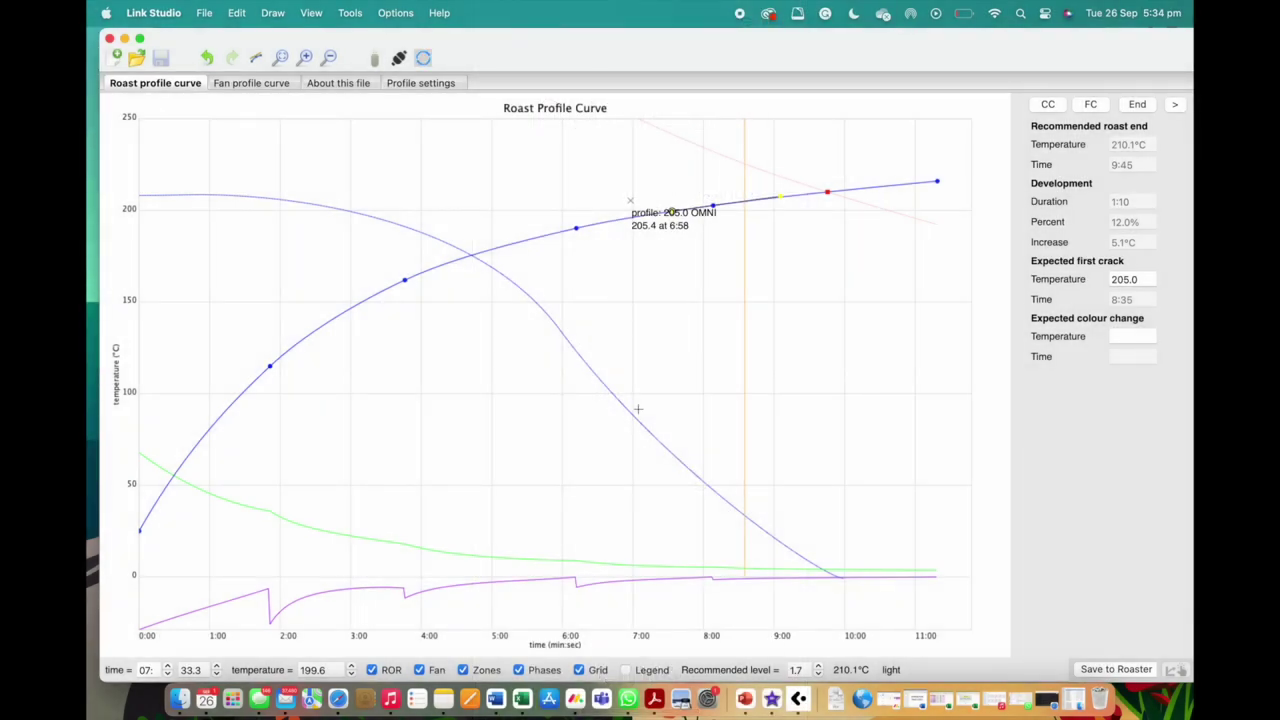
Step: In Link Studio, set the connected roaster to the 204.0 ESP profile from the NCT ESPRESSO pack
click(398, 59)
click(351, 163)
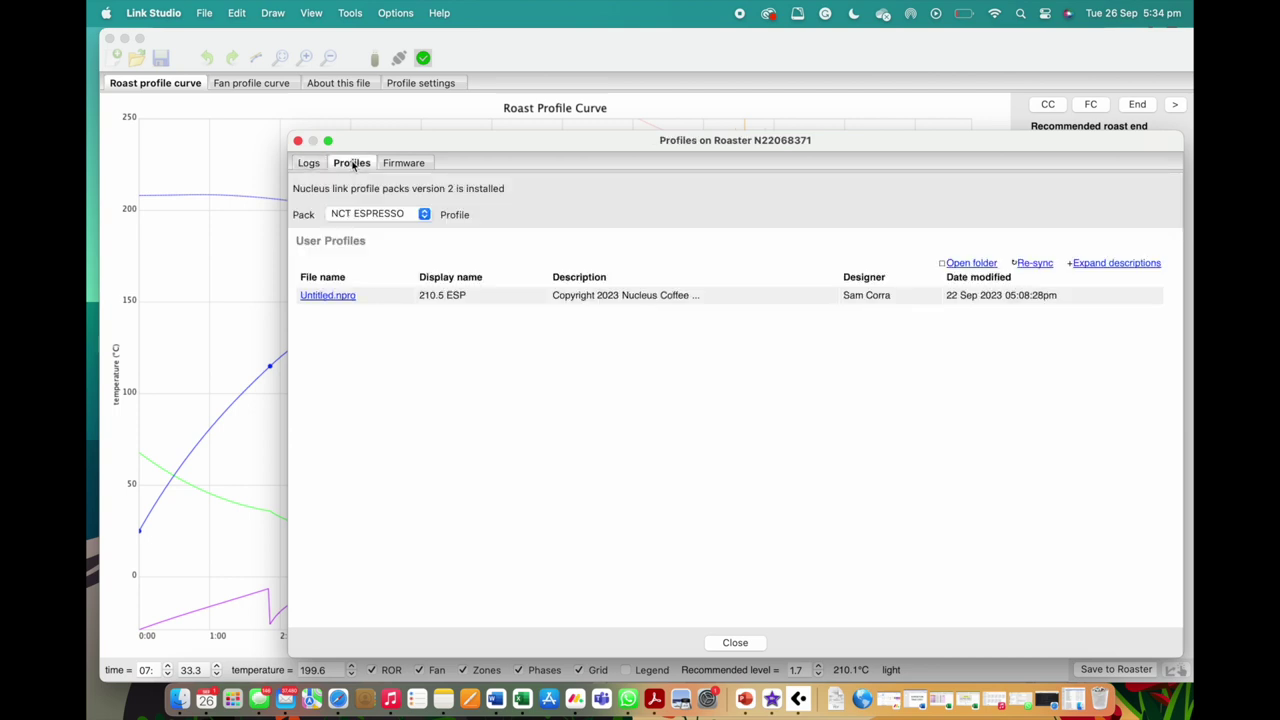
click(422, 214)
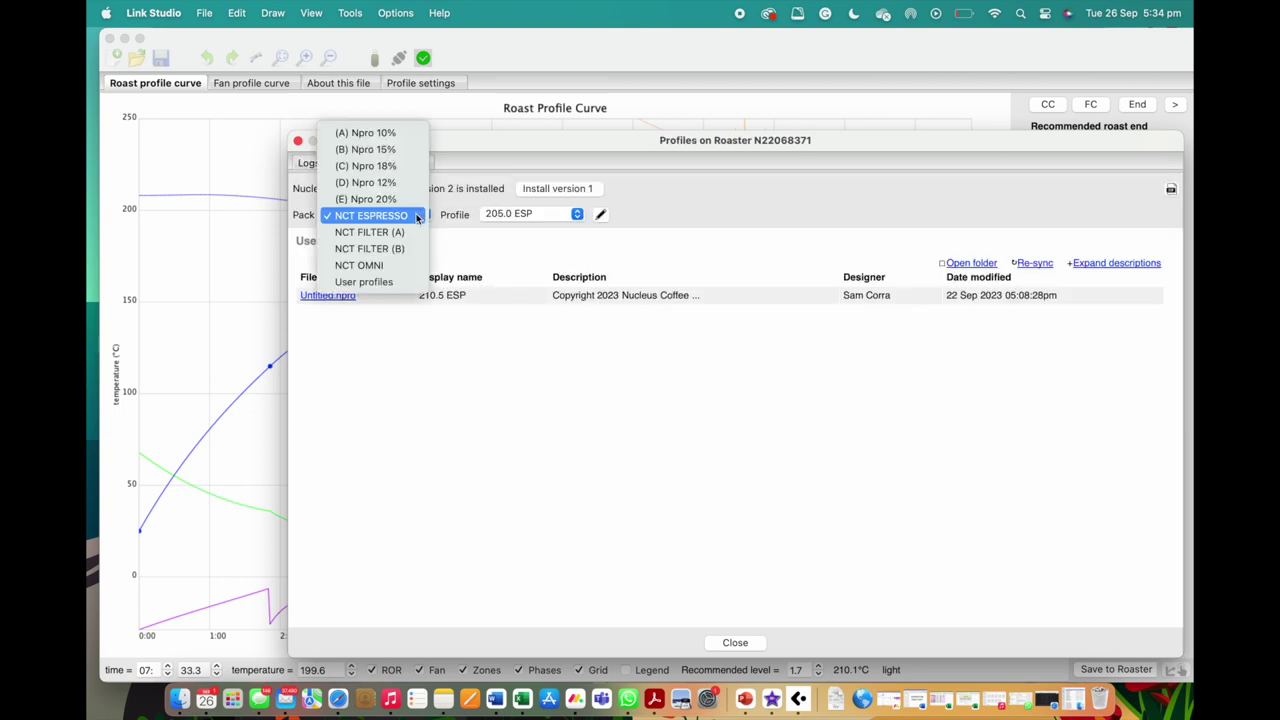
click(420, 216)
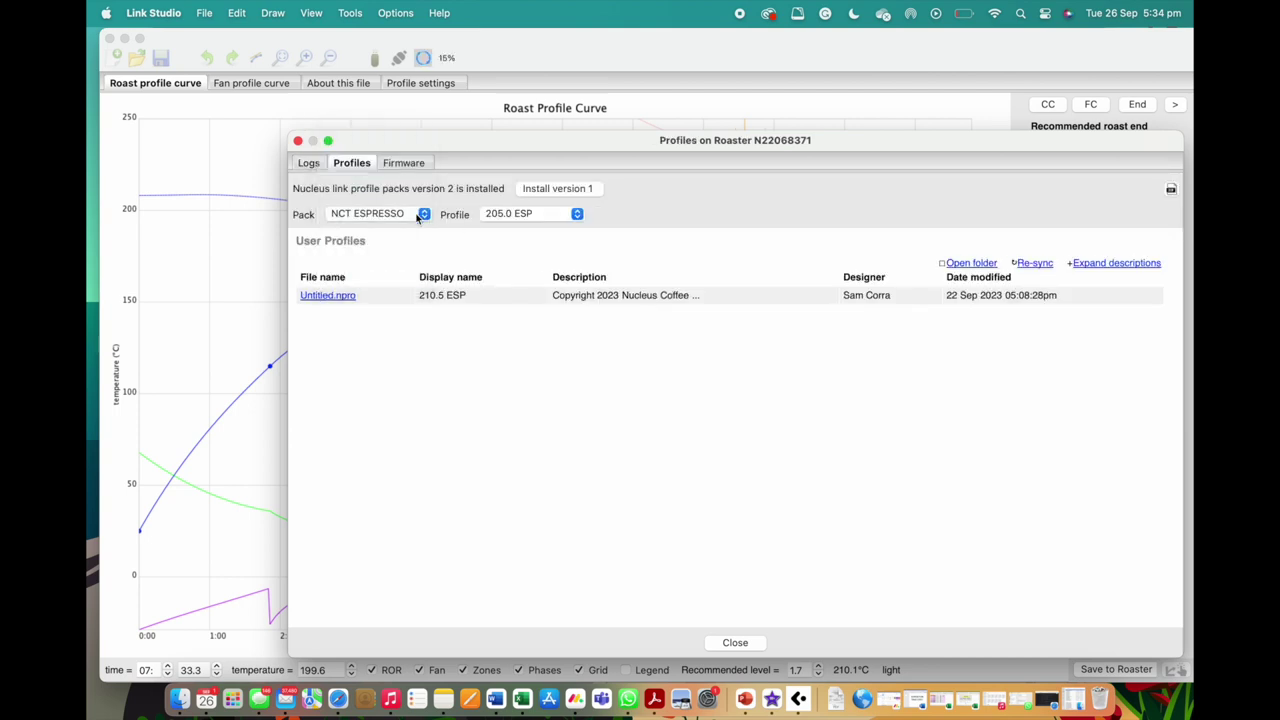
click(558, 215)
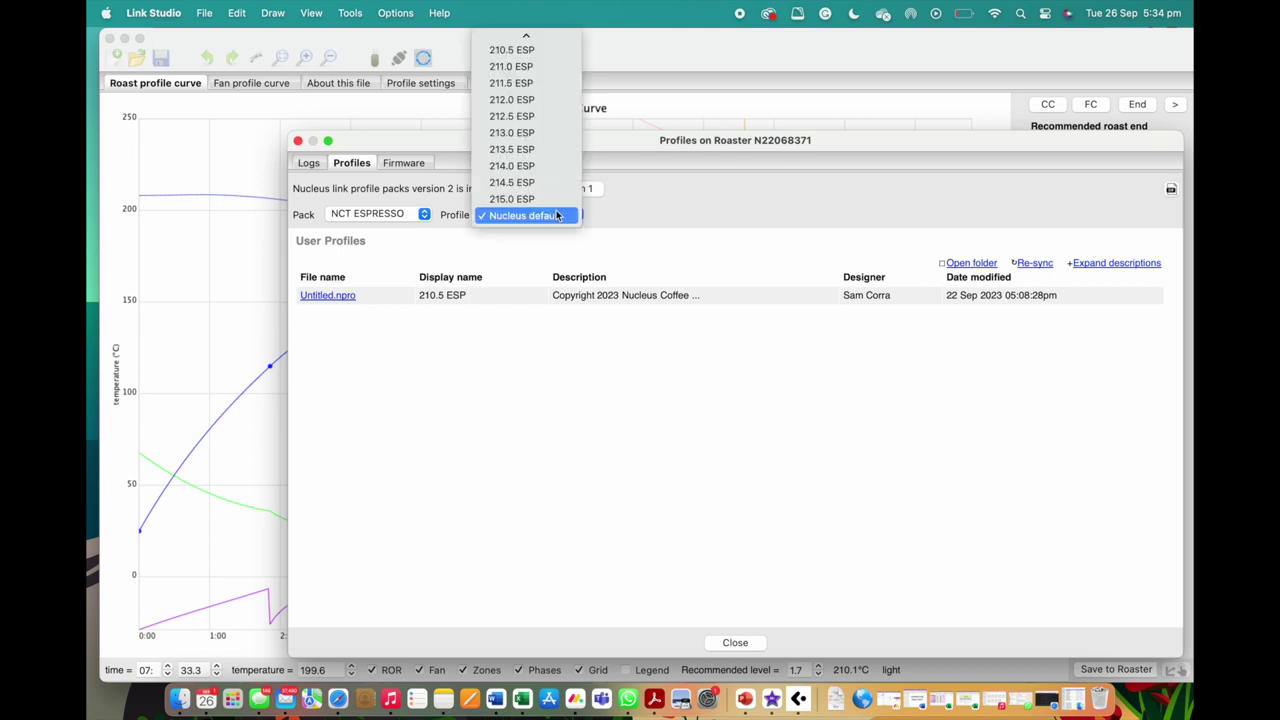
scroll(558, 215, up, 10)
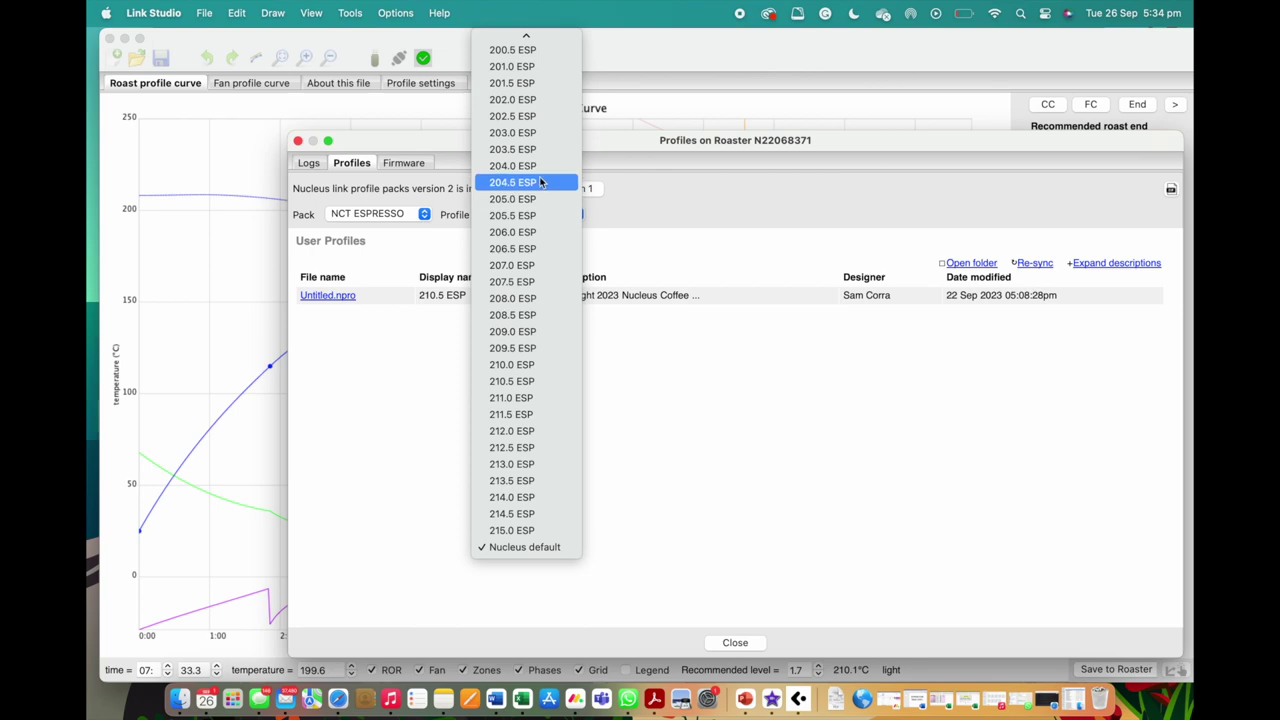
click(538, 166)
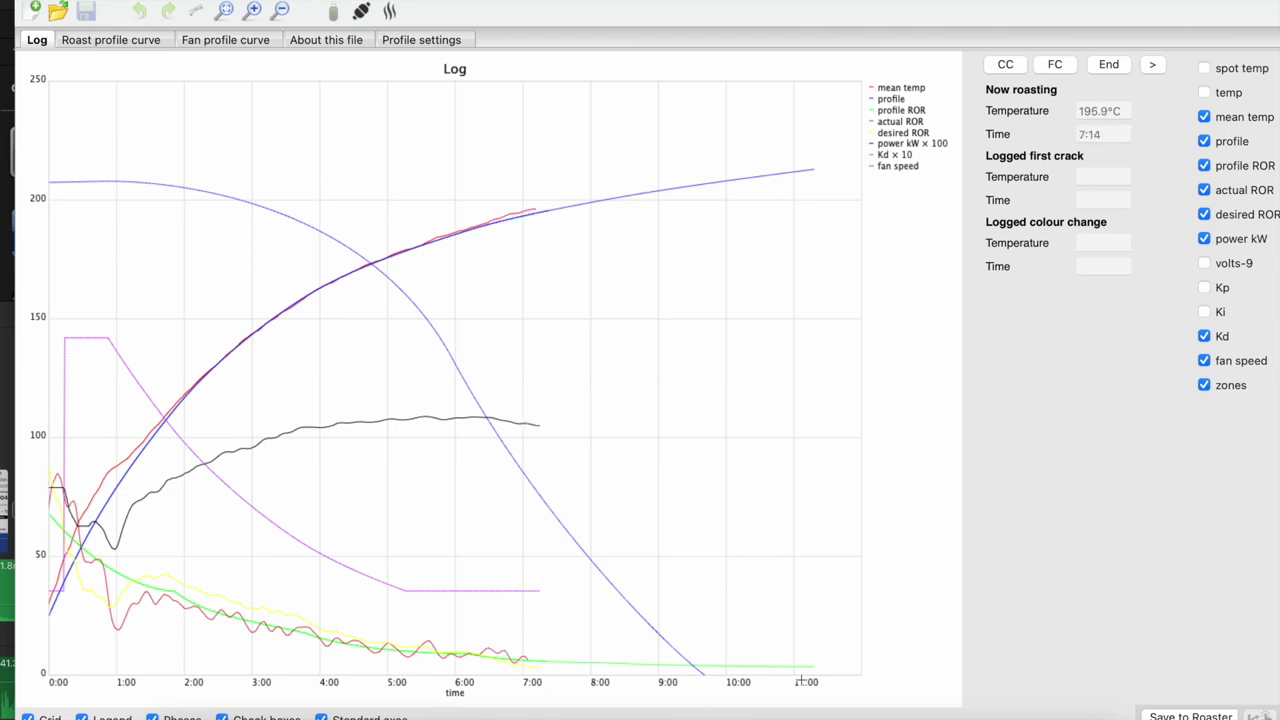
Step: Mark first crack at 8:12 on the live roast log
click(1055, 64)
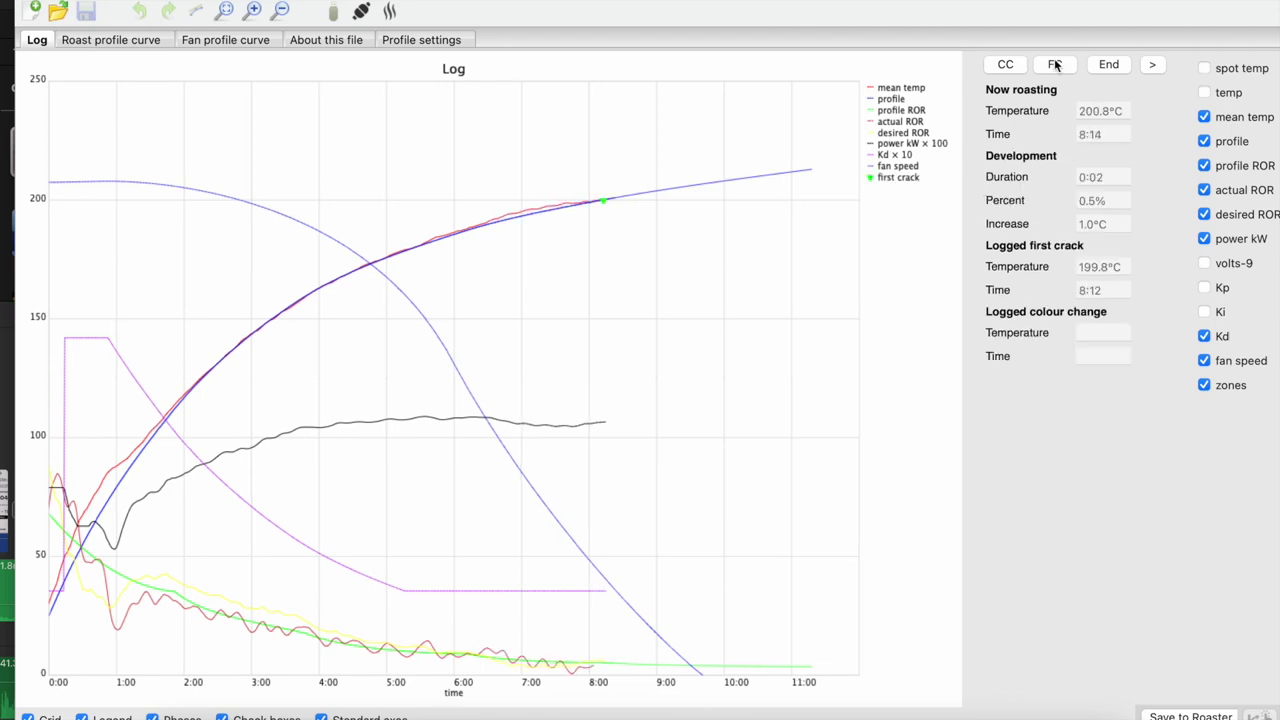